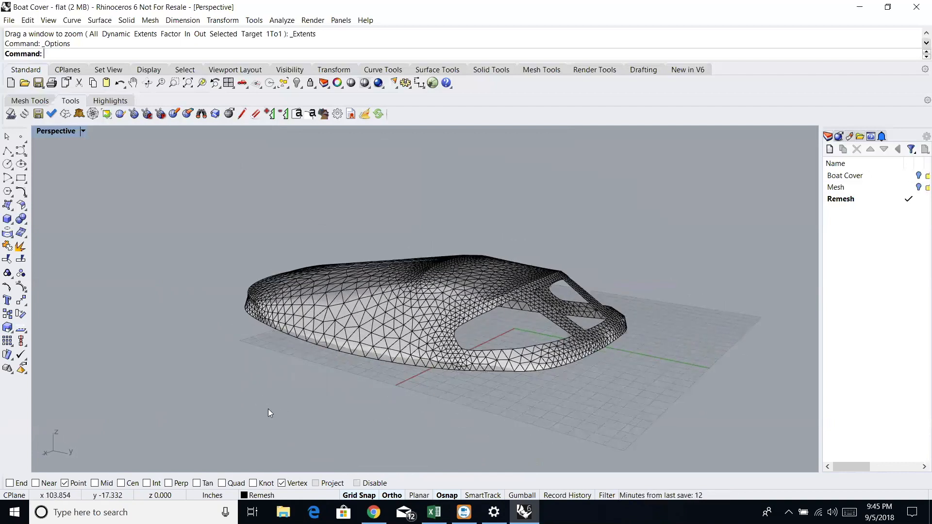
{"action": "right_click_drag", "start_coordinate": [271, 408], "coordinate": [612, 415]}
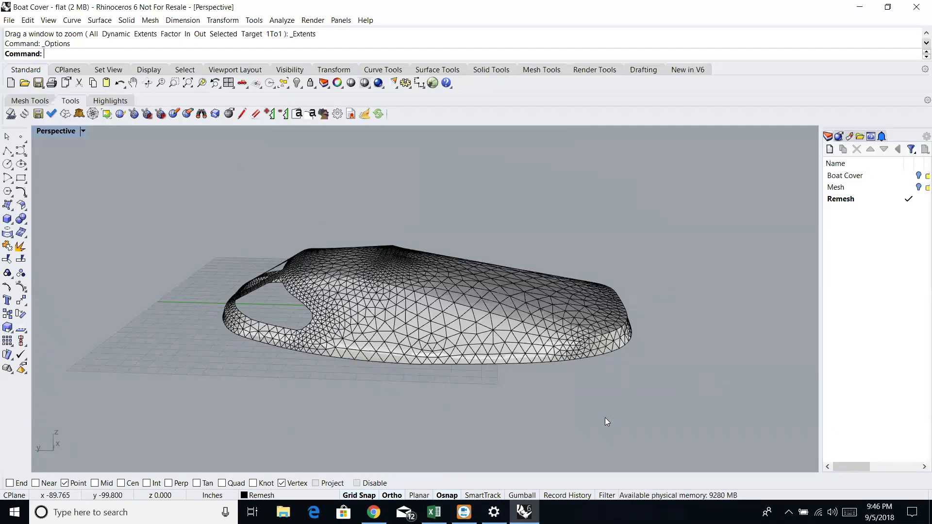
{"action": "mouse_move", "coordinate": [555, 199]}
{"action": "right_mouse_down"}
{"action": "mouse_move", "coordinate": [499, 218]}
{"action": "mouse_move", "coordinate": [538, 203]}
{"action": "right_mouse_up"}
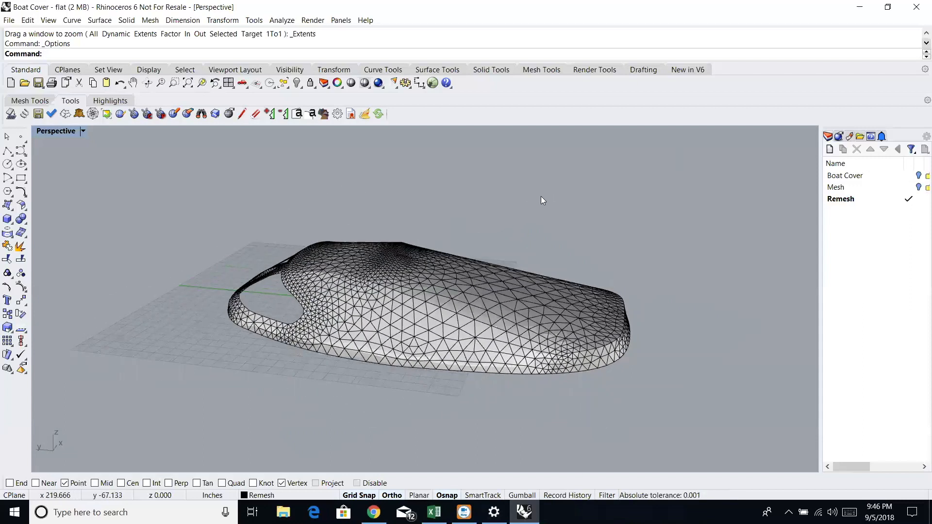
{"action": "right_click_drag", "start_coordinate": [533, 198], "coordinate": [299, 209]}
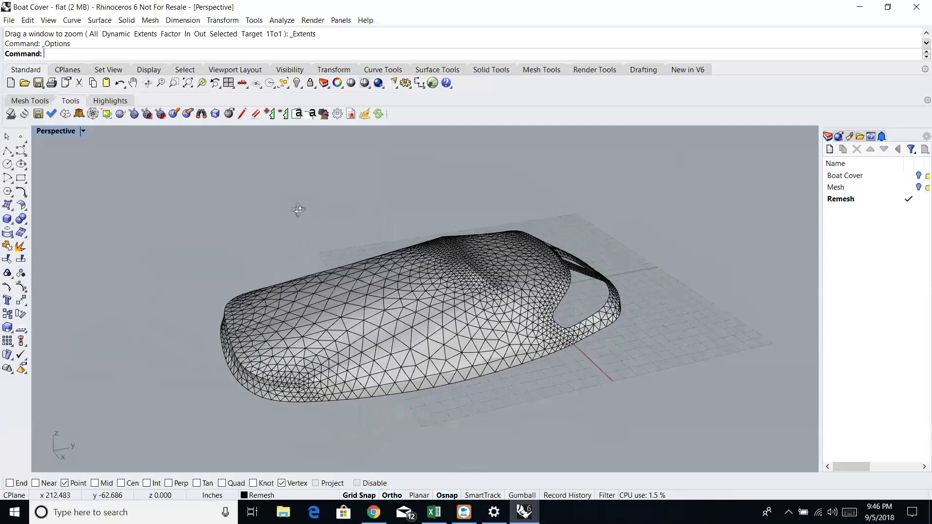
{"action": "mouse_move", "coordinate": [299, 210]}
{"action": "right_mouse_down"}
{"action": "mouse_move", "coordinate": [272, 229]}
{"action": "mouse_move", "coordinate": [390, 197]}
{"action": "mouse_move", "coordinate": [322, 221]}
{"action": "mouse_move", "coordinate": [291, 215]}
{"action": "right_mouse_up"}
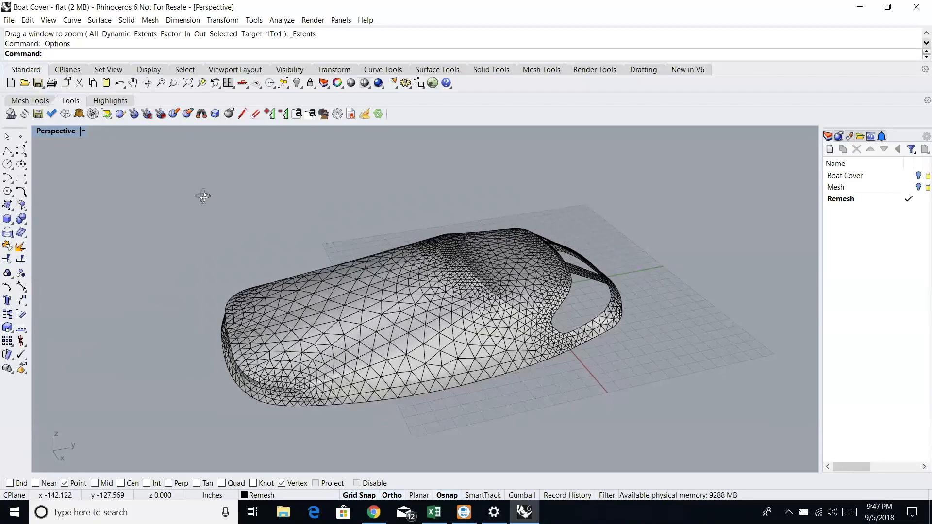
{"action": "right_click_drag", "start_coordinate": [203, 196], "coordinate": [162, 175]}
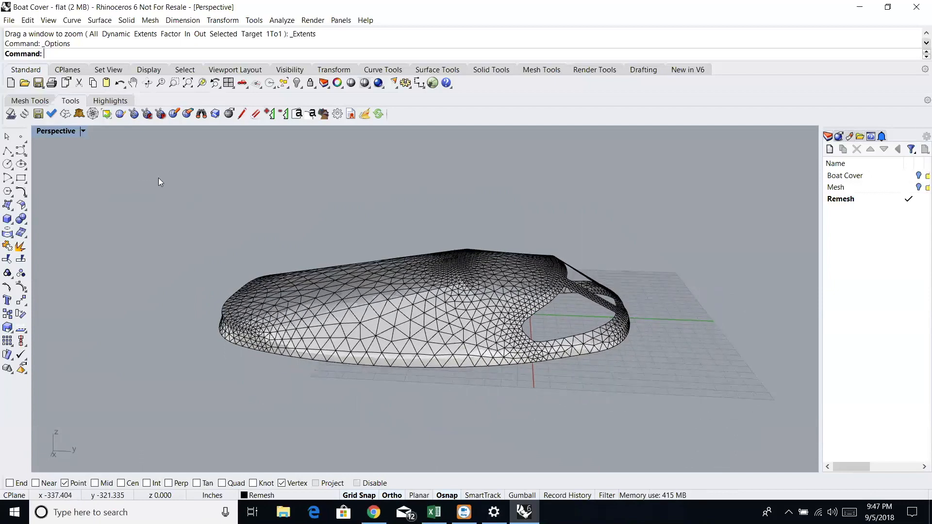
- Weld all mesh vertices of the boat cover panels with the WeldVertices command
{"action": "type", "text": "W"}
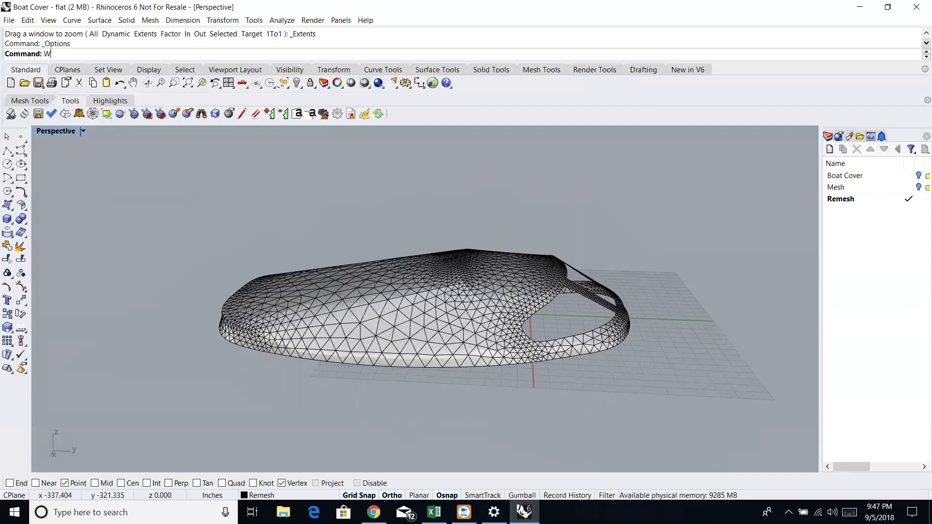
{"action": "type", "text": "eld"}
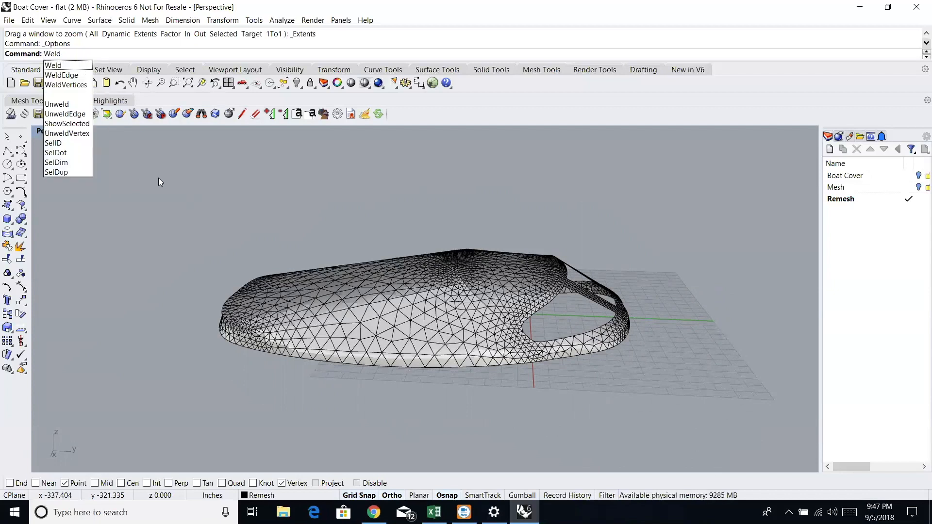
{"action": "type", "text": "Vertices"}
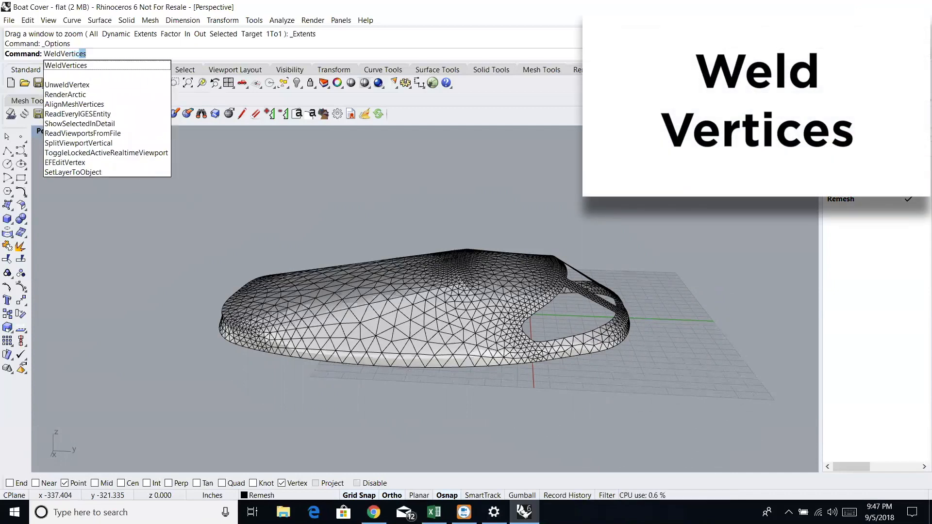
{"action": "key", "text": "Return"}
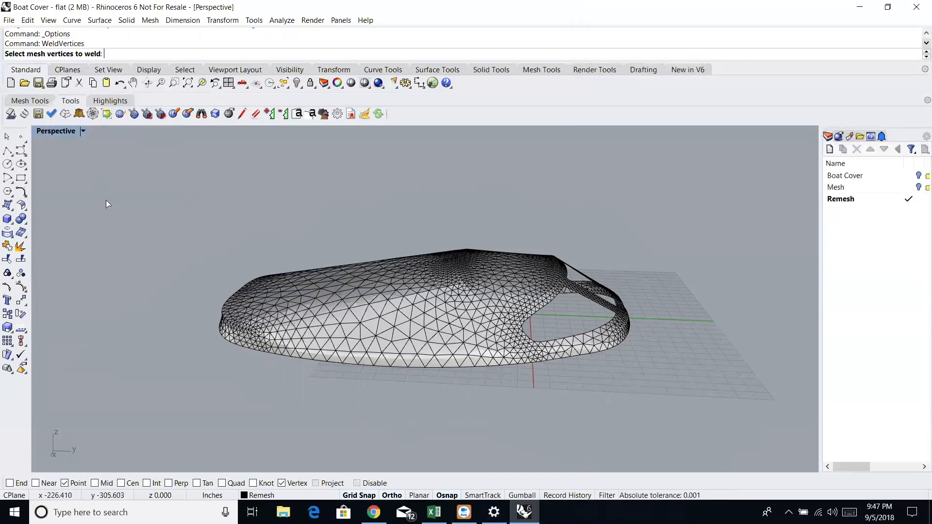
{"action": "right_click_drag", "start_coordinate": [153, 188], "coordinate": [203, 203]}
{"action": "left_click_drag", "start_coordinate": [203, 200], "coordinate": [663, 422]}
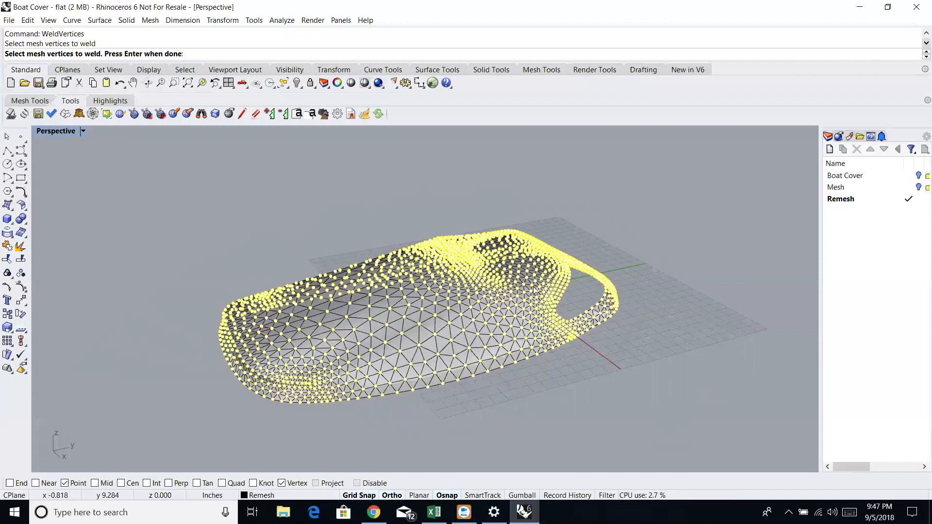
{"action": "key", "text": "Return"}
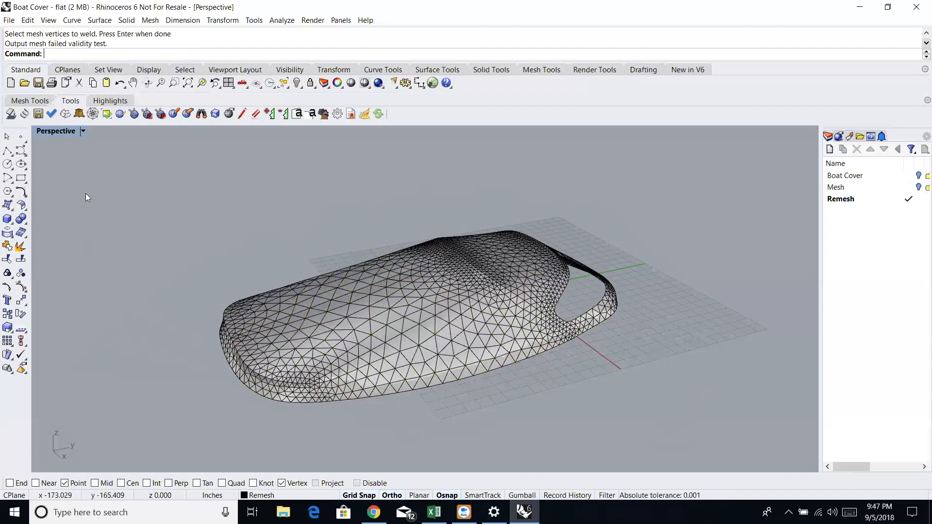
- Validate all the boat cover meshes with the ExactFlat mesh validator
{"action": "left_click", "coordinate": [27, 102]}
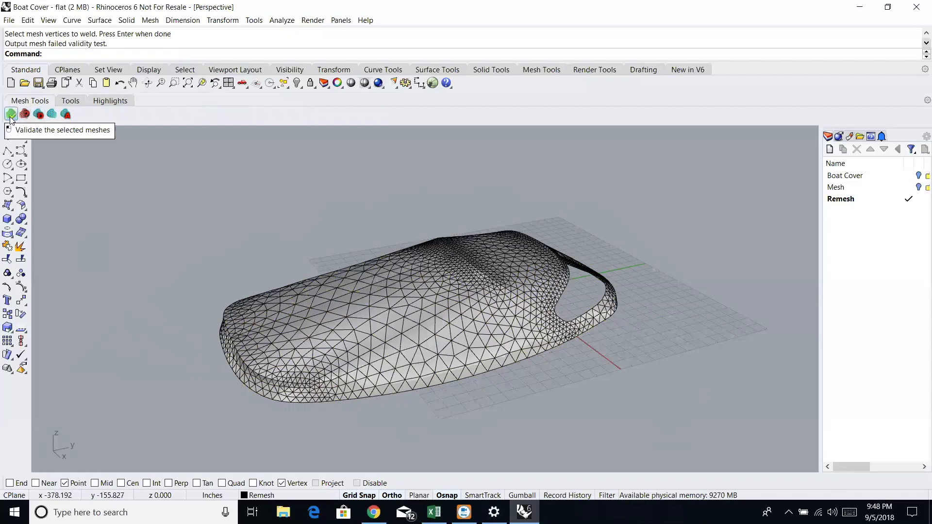
{"action": "left_click", "coordinate": [11, 114]}
{"action": "left_click_drag", "start_coordinate": [81, 166], "coordinate": [668, 447]}
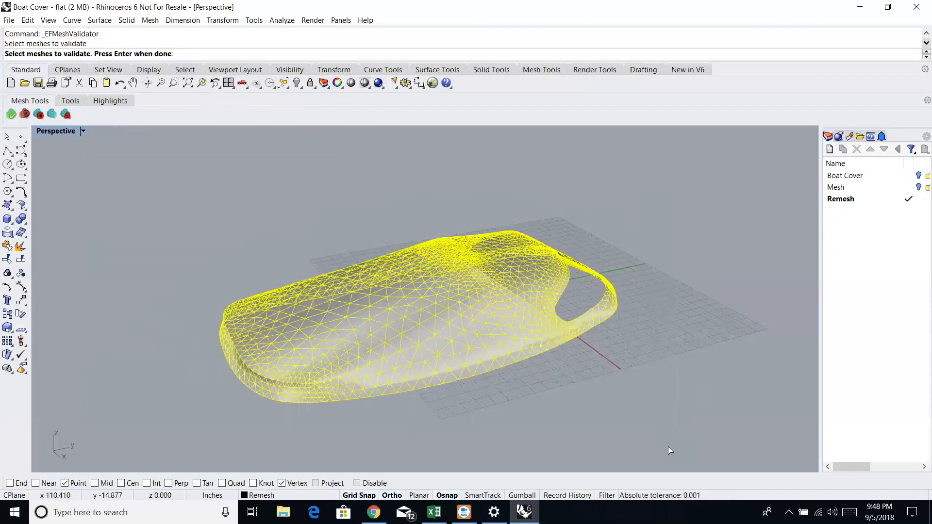
{"action": "key", "text": "Return"}
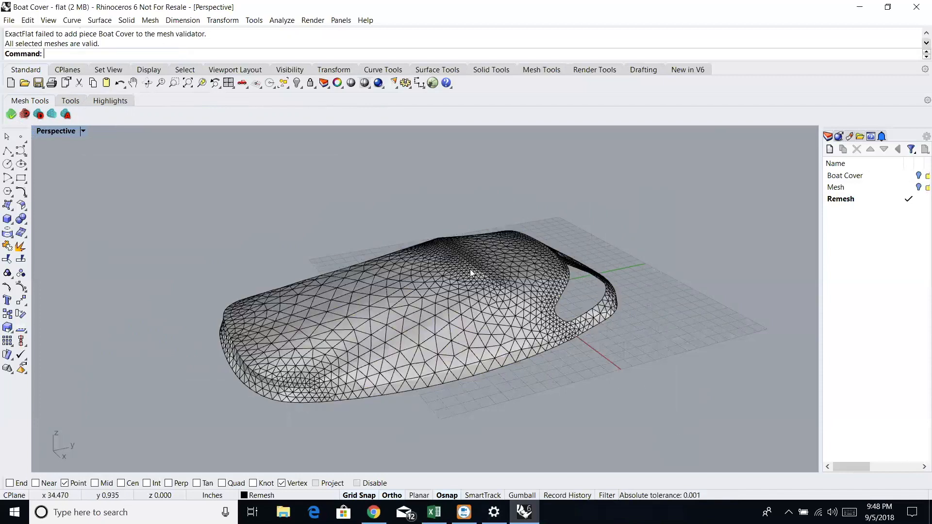
- Begin remeshing all the boat cover meshes with Sew, Respect Seams, Unsew and Delete Input enabled
{"action": "left_click", "coordinate": [52, 115]}
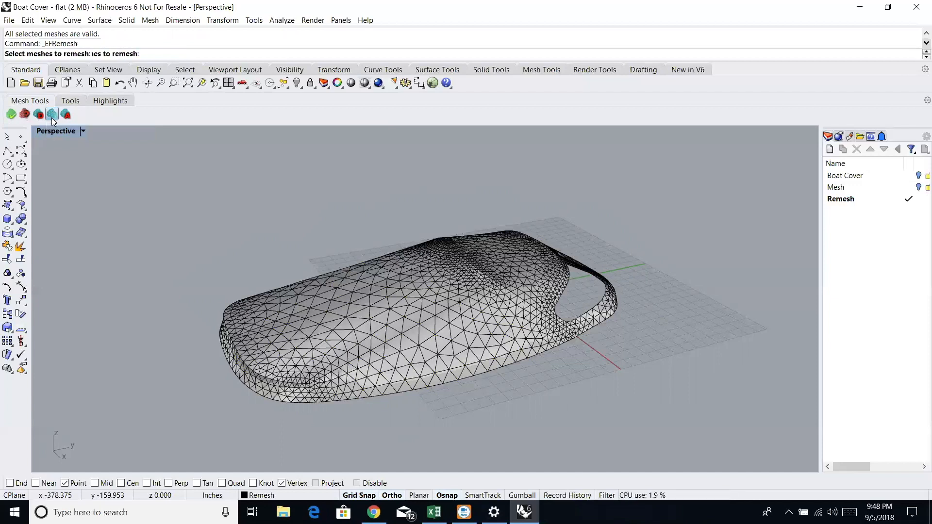
{"action": "left_click_drag", "start_coordinate": [101, 163], "coordinate": [666, 440]}
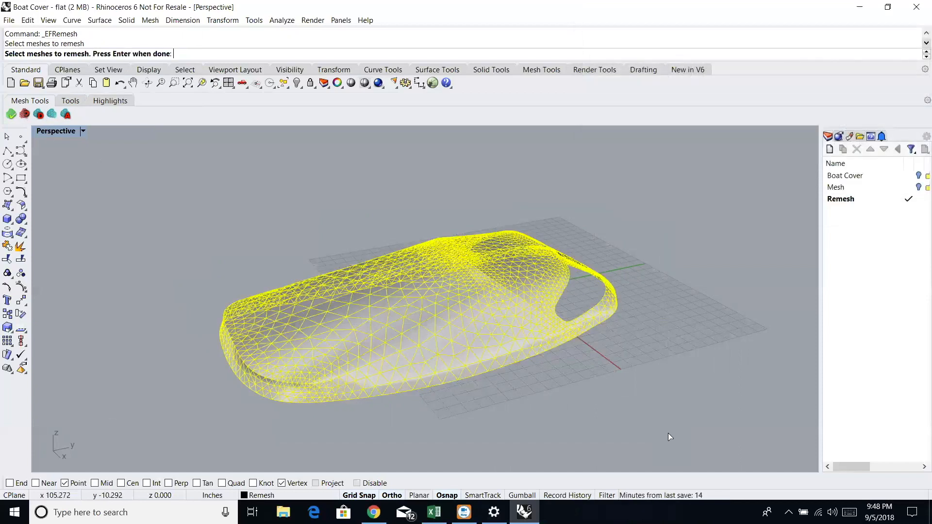
{"action": "key", "text": "Return"}
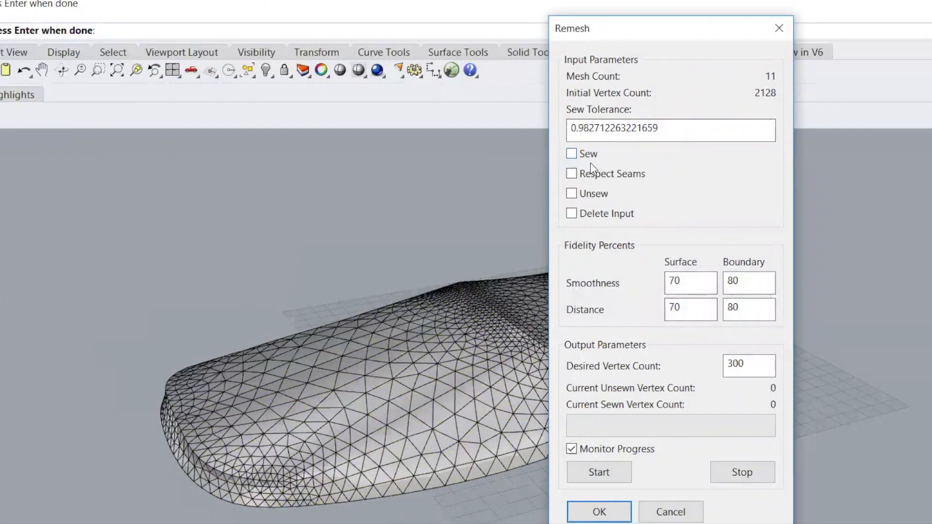
{"action": "left_click", "coordinate": [572, 153]}
{"action": "left_click", "coordinate": [573, 195]}
{"action": "left_click_drag", "start_coordinate": [732, 38], "coordinate": [860, 17]}
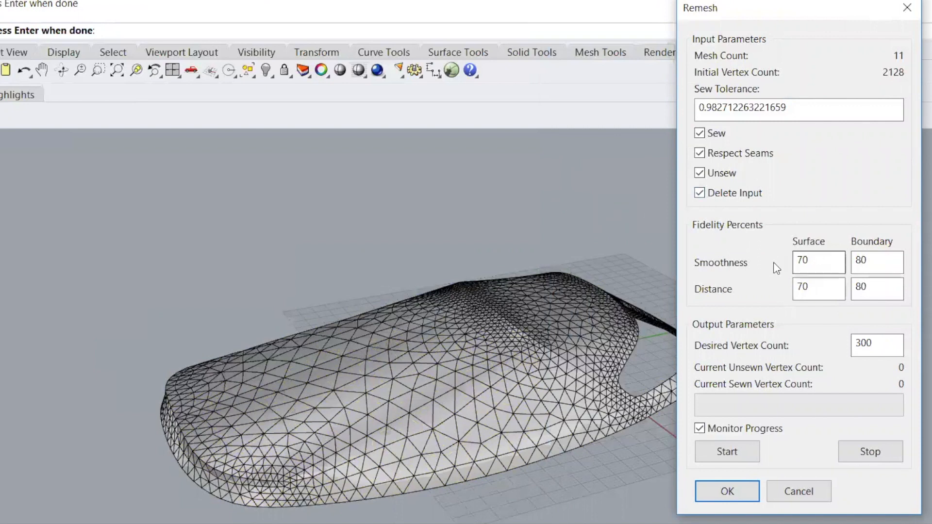
- Set the remesh boundary fidelity to 90 percent for both smoothness and distance
{"action": "left_click_drag", "start_coordinate": [878, 264], "coordinate": [856, 264]}
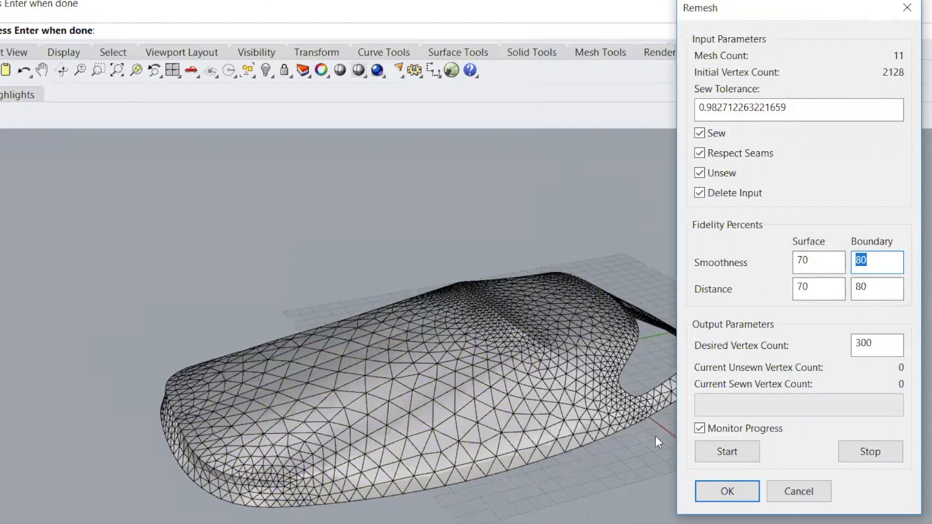
{"action": "type", "text": "9"}
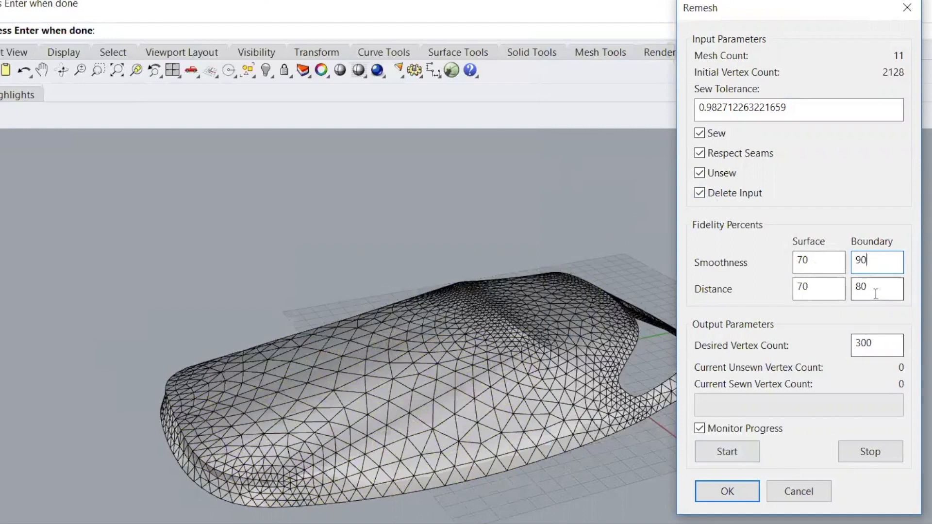
{"action": "left_click_drag", "start_coordinate": [864, 287], "coordinate": [852, 288]}
{"action": "type", "text": "90"}
- Set the desired vertex count to 1800, run the remesh and accept the new meshes
{"action": "left_click_drag", "start_coordinate": [881, 343], "coordinate": [853, 345]}
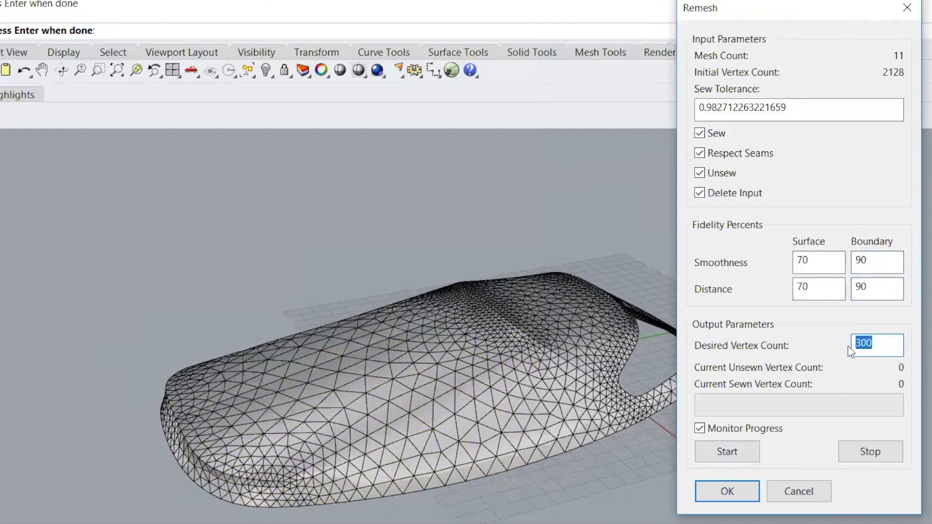
{"action": "type", "text": "18"}
{"action": "left_click", "coordinate": [722, 452]}
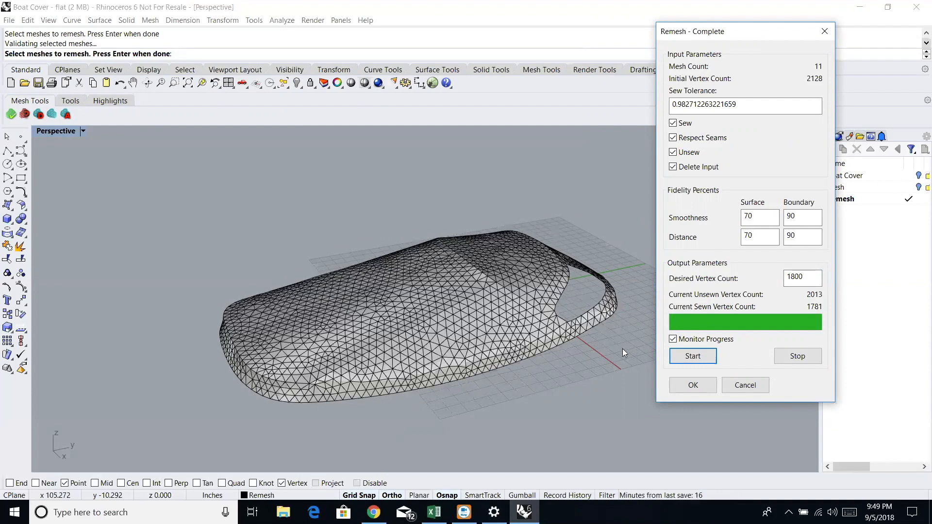
{"action": "left_click", "coordinate": [675, 383]}
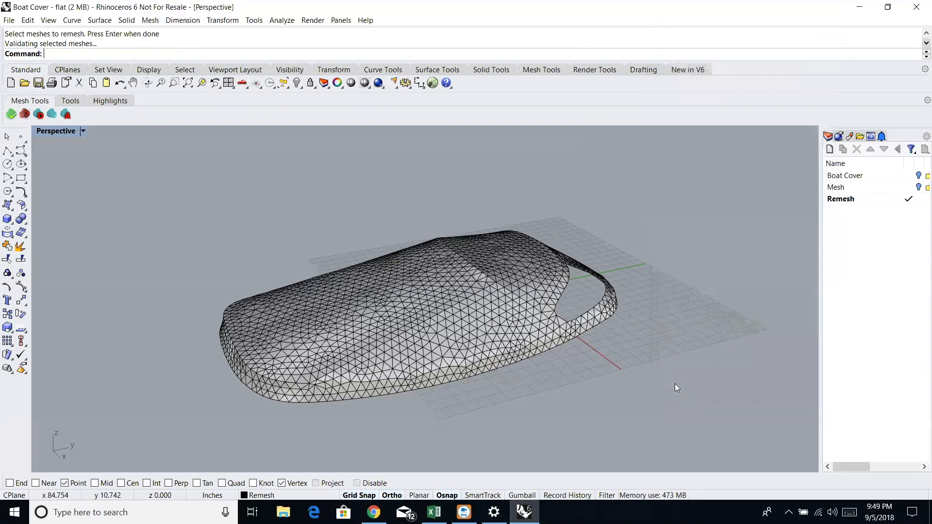
- Examine the remeshed boat cover from several sides, selecting its panels individually to check that they are separate pieces
{"action": "right_click_drag", "start_coordinate": [632, 321], "coordinate": [394, 316]}
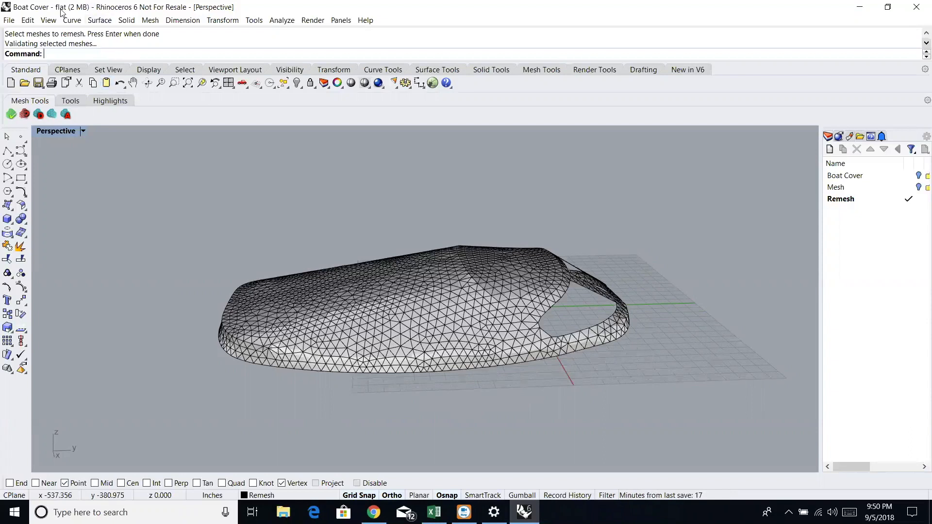
{"action": "left_click", "coordinate": [71, 101]}
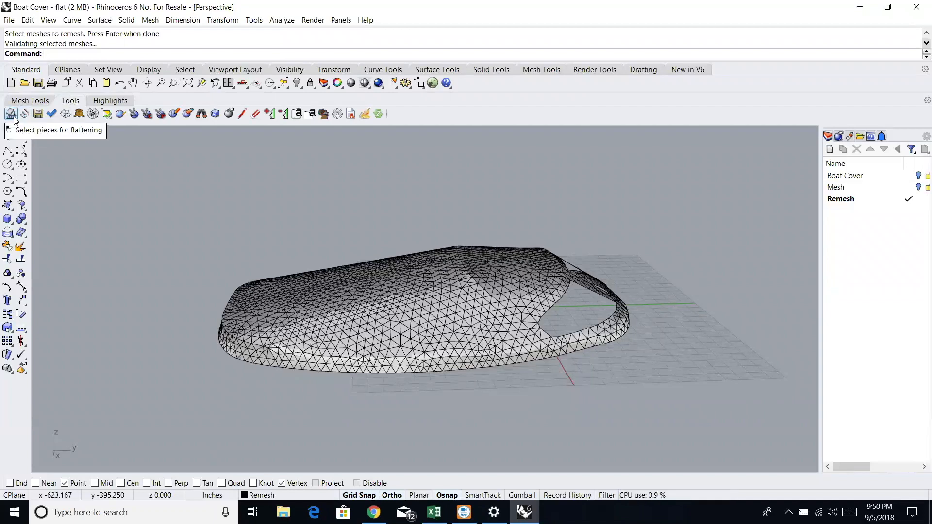
{"action": "left_click", "coordinate": [11, 115]}
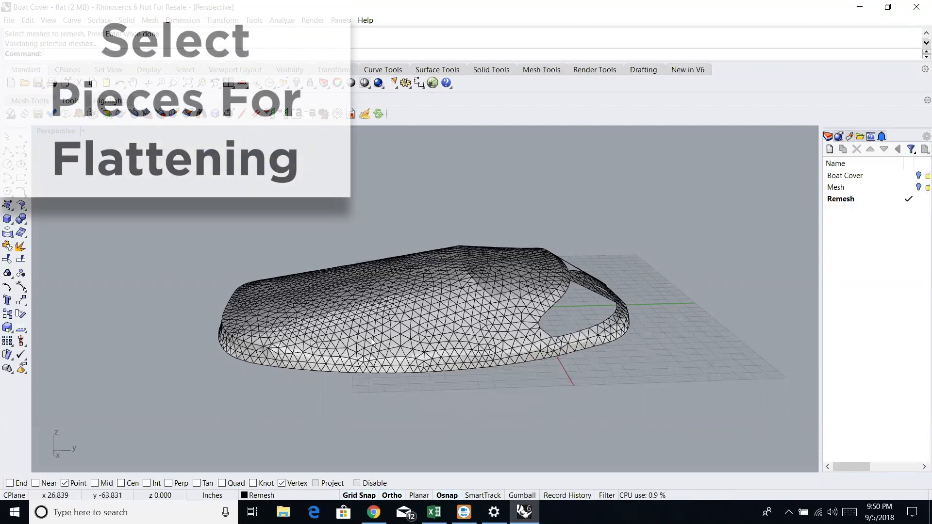
{"action": "left_click", "coordinate": [372, 342]}
{"action": "left_click", "coordinate": [493, 277]}
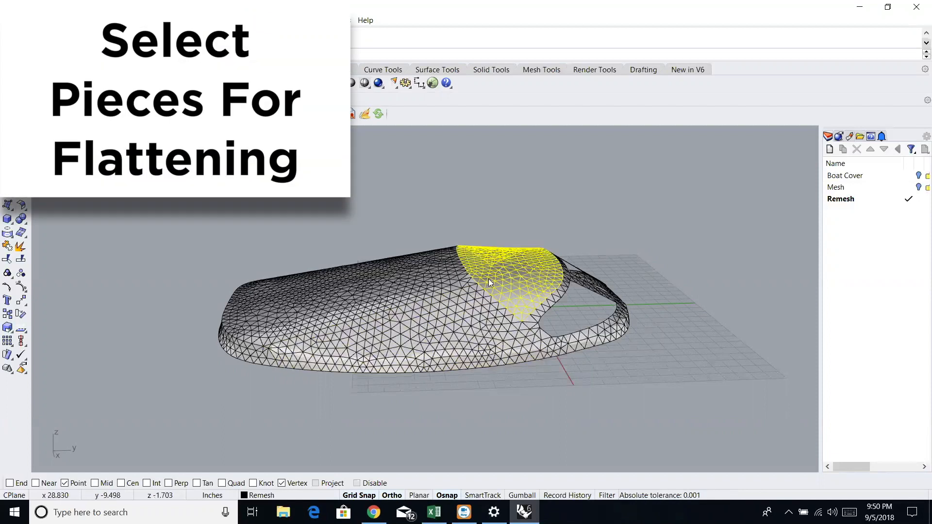
{"action": "left_click", "coordinate": [396, 263]}
{"action": "left_click", "coordinate": [399, 286]}
{"action": "left_click", "coordinate": [451, 336]}
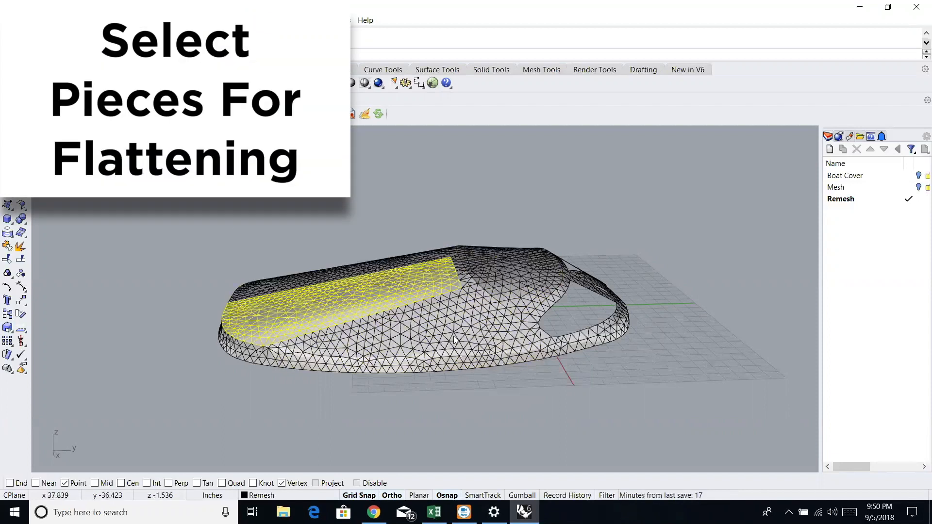
{"action": "left_click", "coordinate": [584, 348]}
{"action": "right_click_drag", "start_coordinate": [684, 362], "coordinate": [515, 371]}
{"action": "left_click", "coordinate": [476, 373]}
{"action": "left_click", "coordinate": [518, 374]}
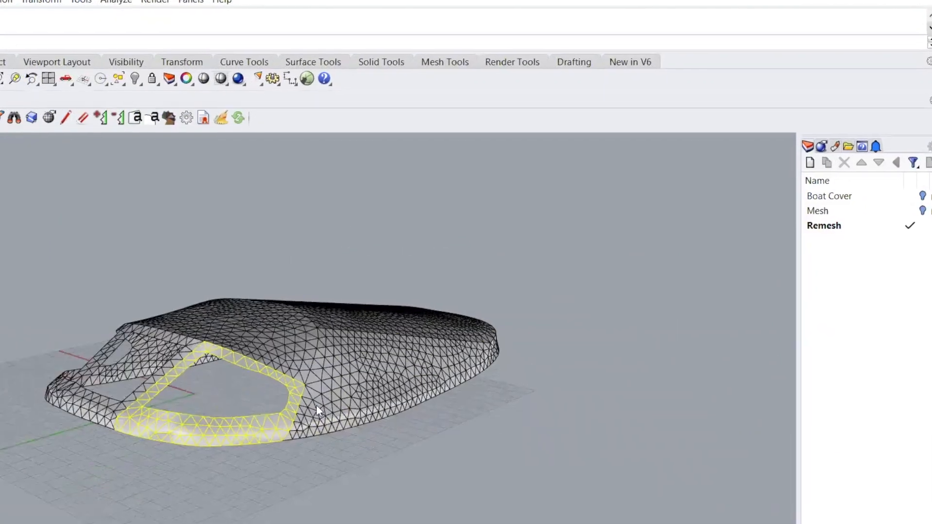
{"action": "left_click", "coordinate": [316, 405]}
{"action": "right_click", "coordinate": [535, 443]}
{"action": "left_click", "coordinate": [562, 414]}
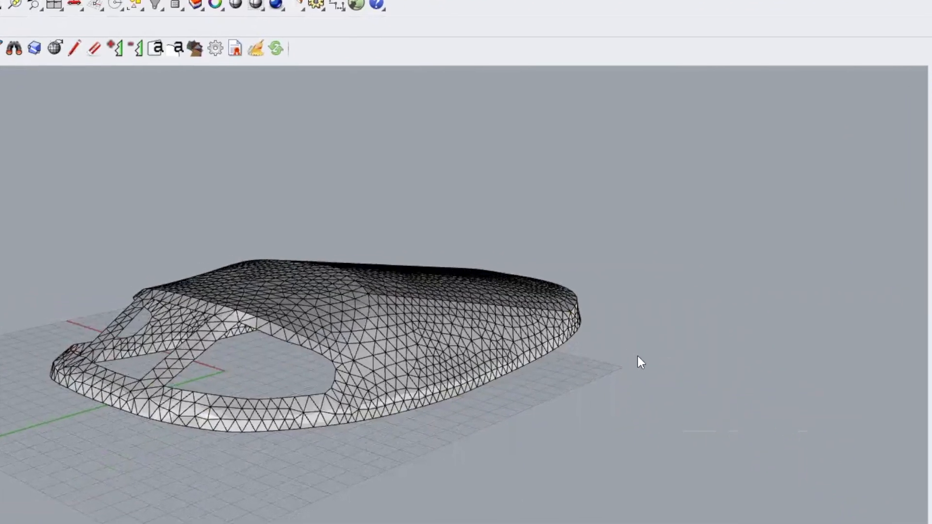
{"action": "right_click_drag", "start_coordinate": [610, 362], "coordinate": [611, 376]}
{"action": "right_click_drag", "start_coordinate": [674, 360], "coordinate": [550, 341]}
{"action": "left_click", "coordinate": [573, 330]}
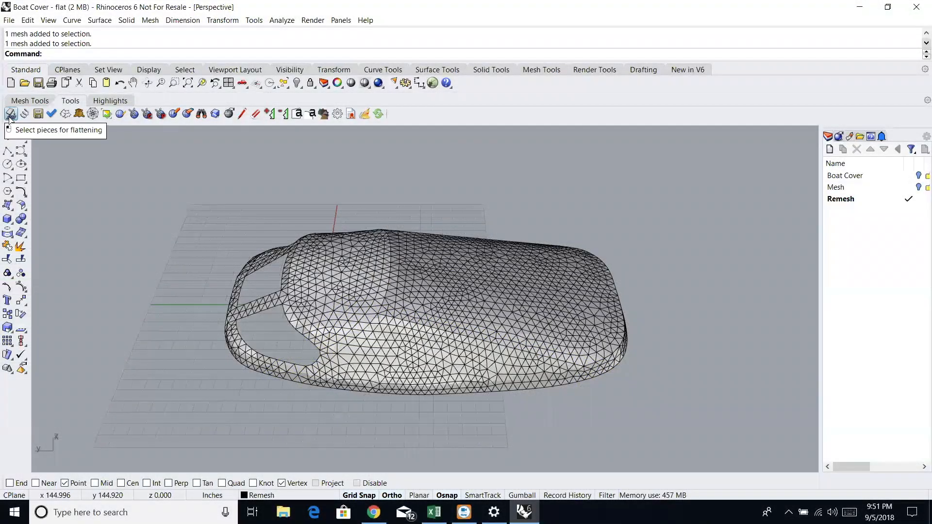
- Flatten all the remeshed boat cover panels into 2D pattern pieces with EFFlatten
{"action": "left_click", "coordinate": [10, 116]}
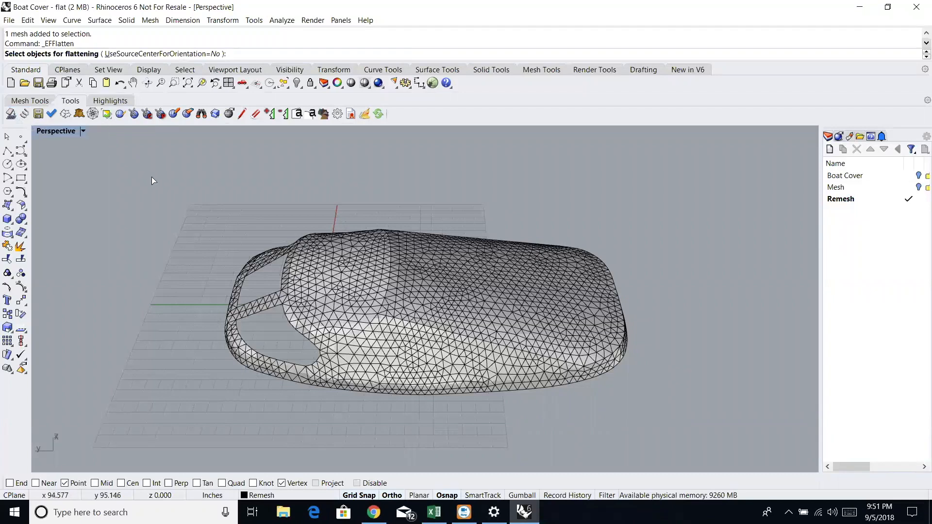
{"action": "left_click_drag", "start_coordinate": [148, 183], "coordinate": [681, 412]}
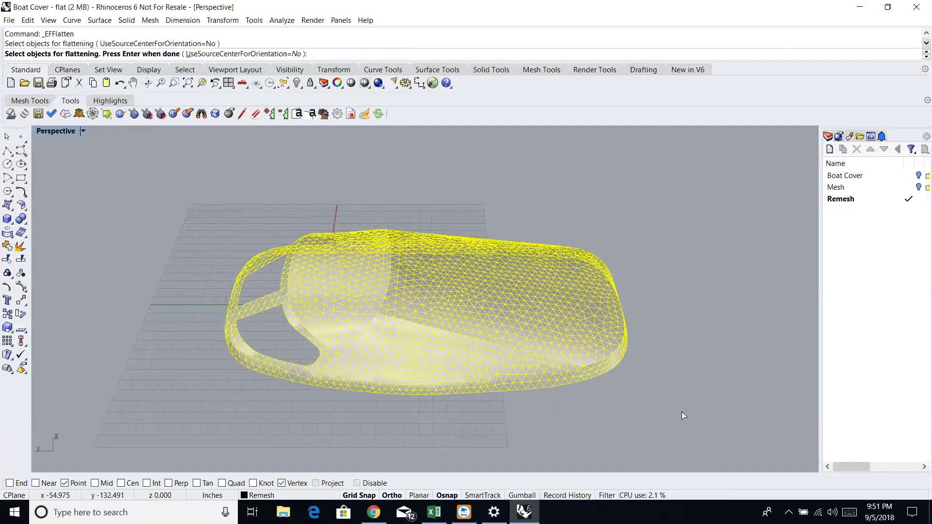
{"action": "key", "text": "Return"}
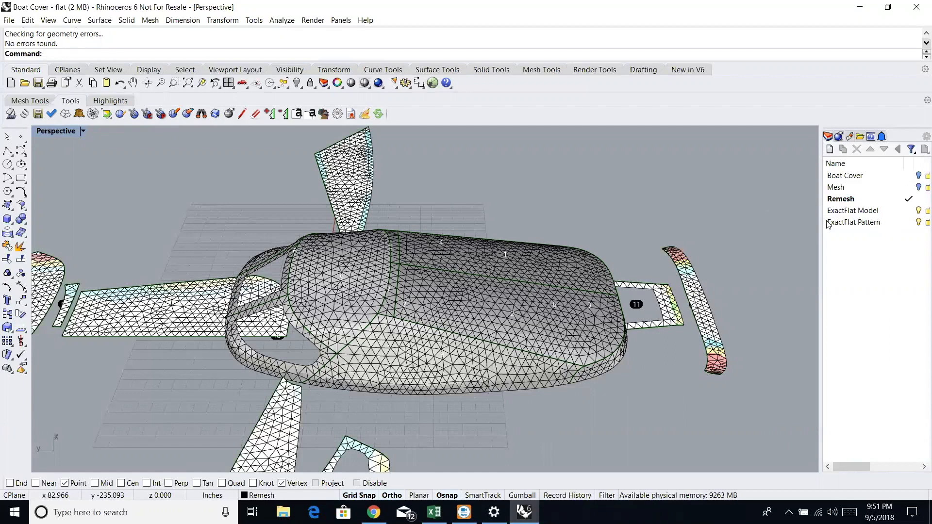
- Make the ExactFlat Pattern layer current and hide the ExactFlat Model and Remesh layers
{"action": "left_click", "coordinate": [901, 224]}
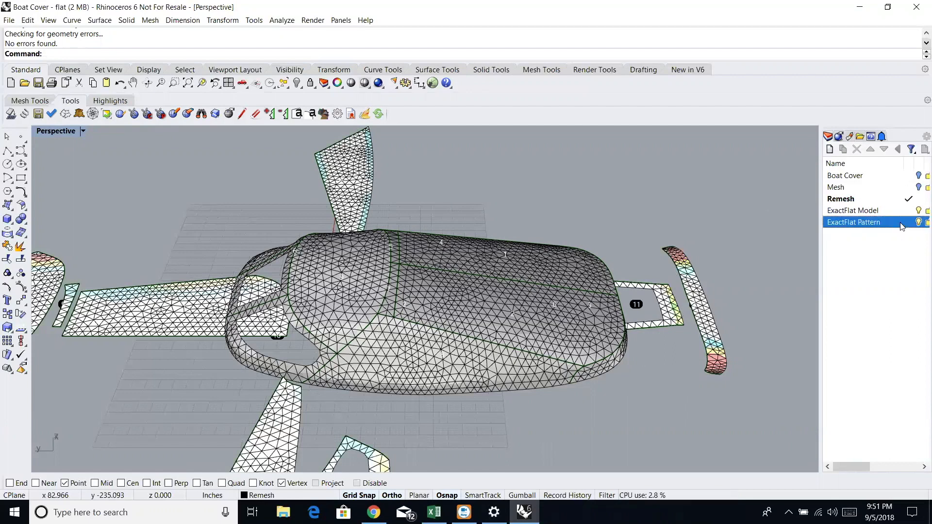
{"action": "left_click", "coordinate": [917, 212]}
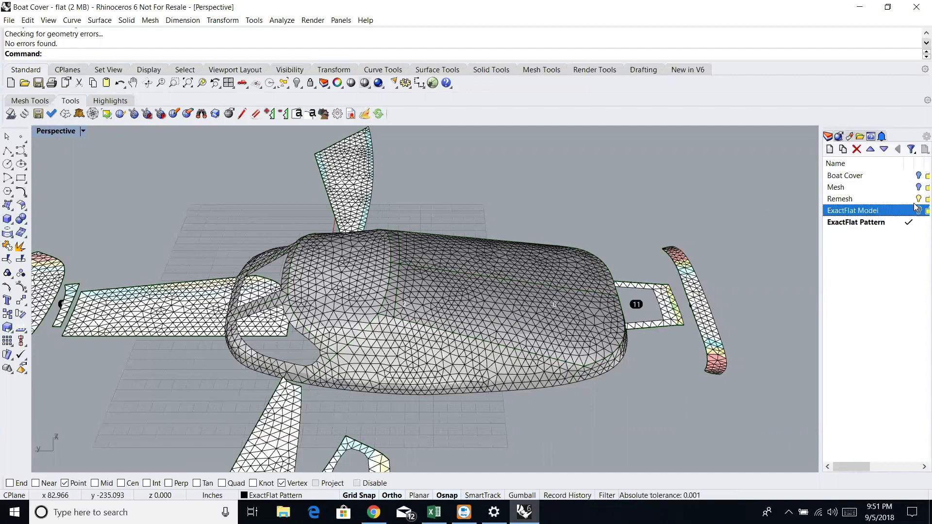
{"action": "left_click", "coordinate": [918, 199]}
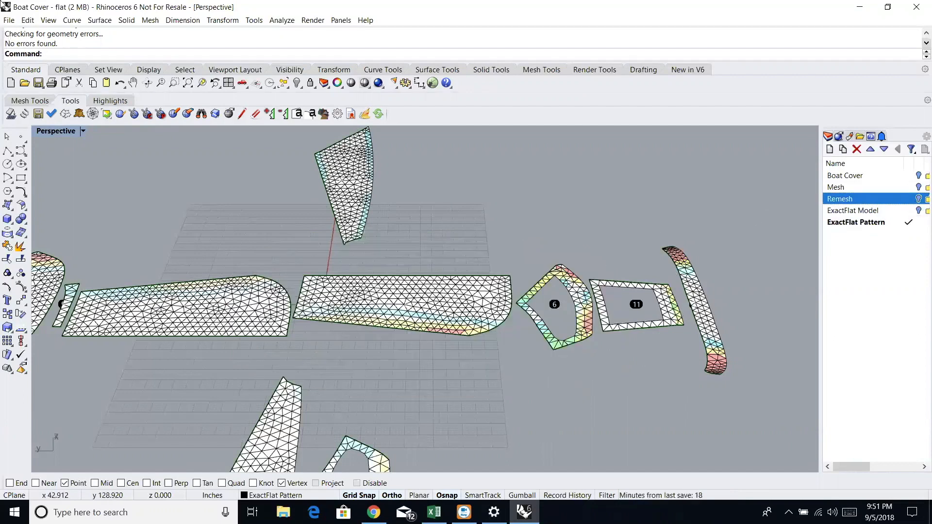
- Show the flattened pattern pieces in a maximized Top viewport, zoomed to their extents
{"action": "double_click", "coordinate": [49, 131]}
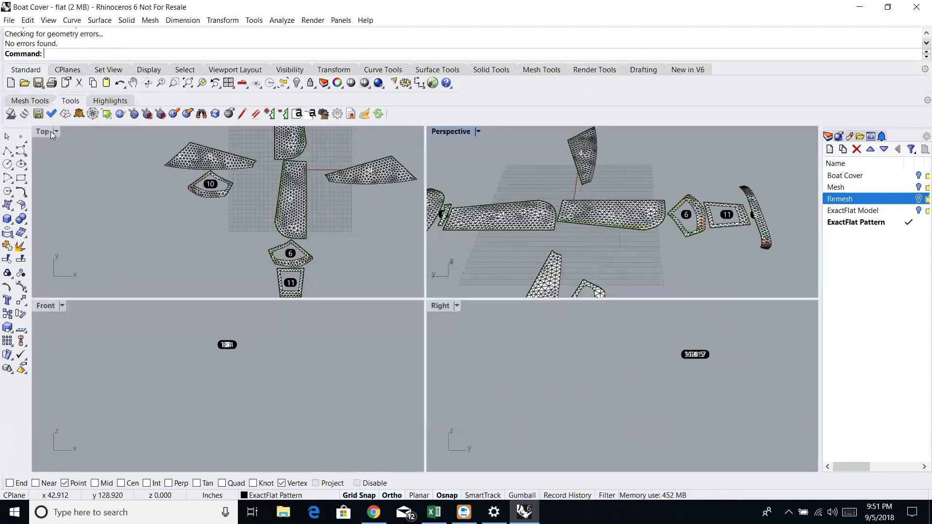
{"action": "double_click", "coordinate": [45, 133]}
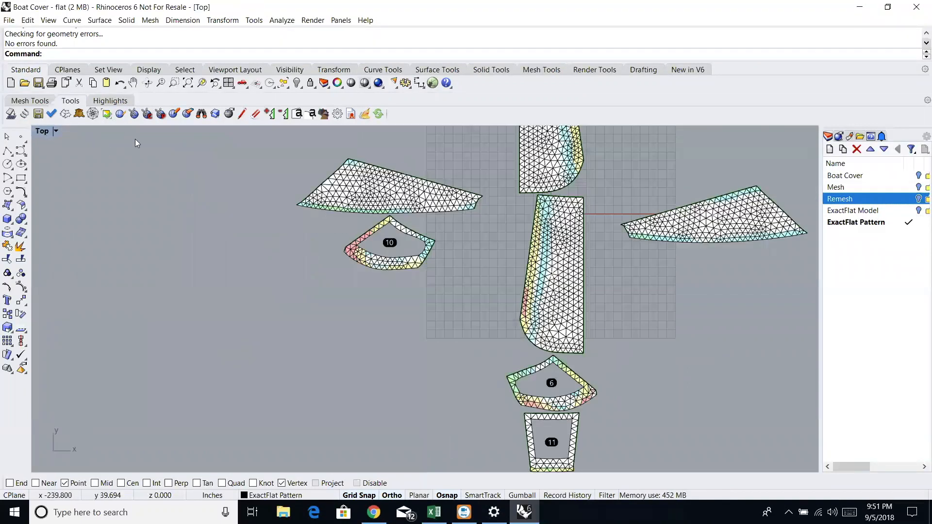
{"action": "left_click", "coordinate": [173, 85]}
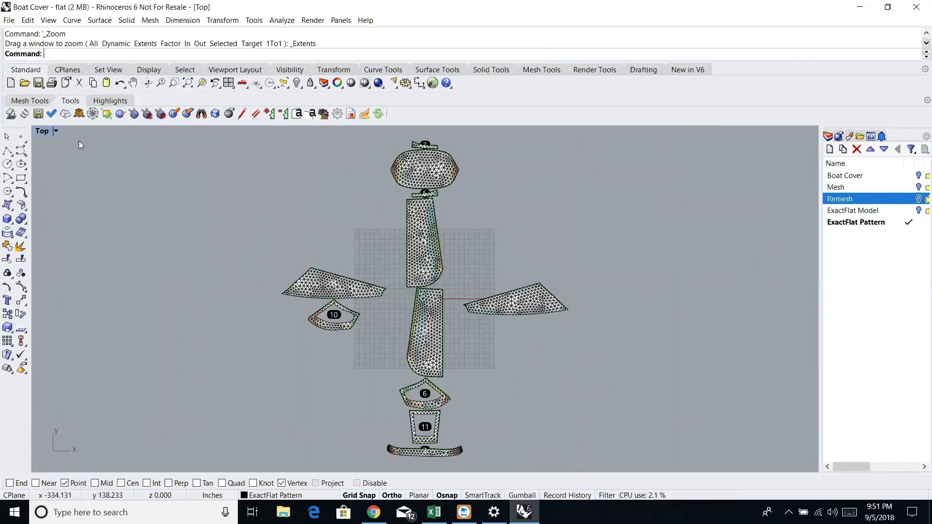
- Display the Top view in Wireframe to read the piece numbers, and return it to Shaded mode
{"action": "left_click", "coordinate": [56, 131]}
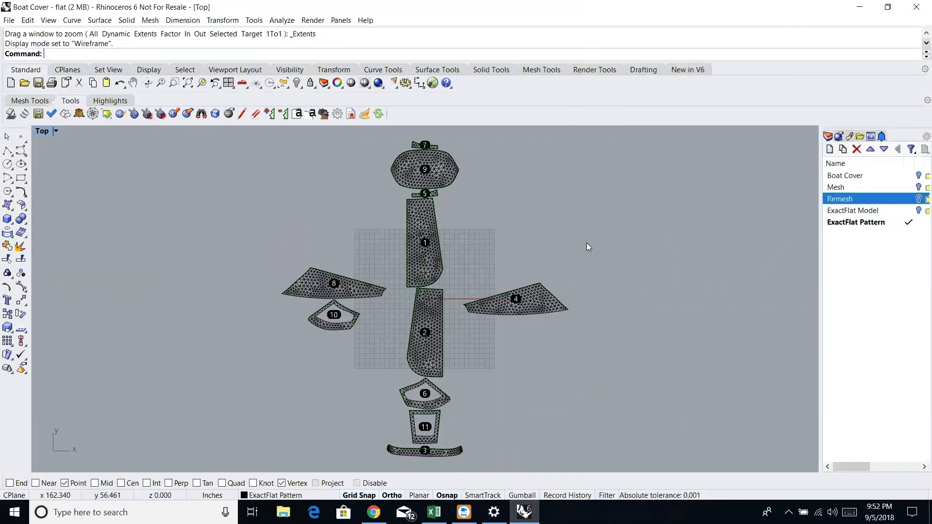
{"action": "left_click", "coordinate": [57, 131]}
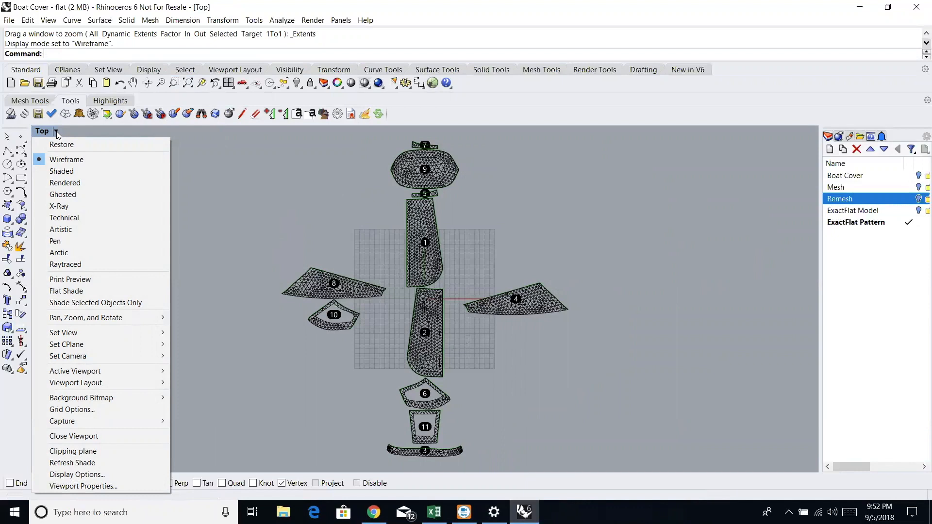
{"action": "left_click", "coordinate": [60, 169]}
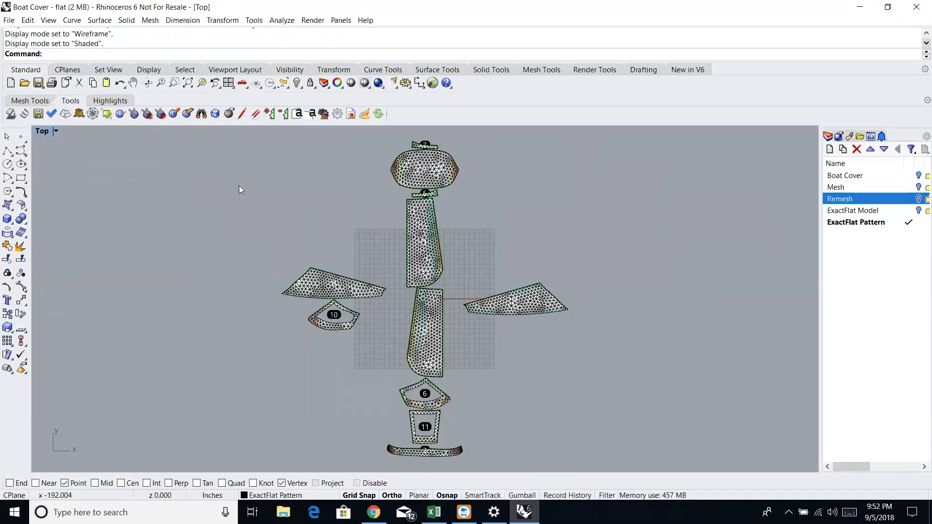
- Examine the strain colours on the flattened pieces up close, including the oval piece, and return to the full layout
{"action": "scroll", "coordinate": [411, 241], "scroll_direction": "up", "scroll_amount": 5}
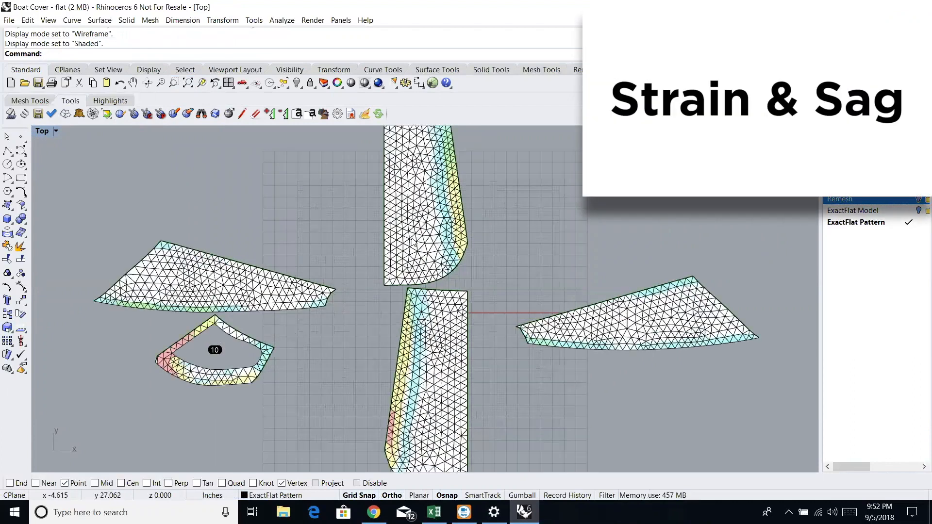
{"action": "scroll", "coordinate": [417, 239], "scroll_direction": "up", "scroll_amount": 1}
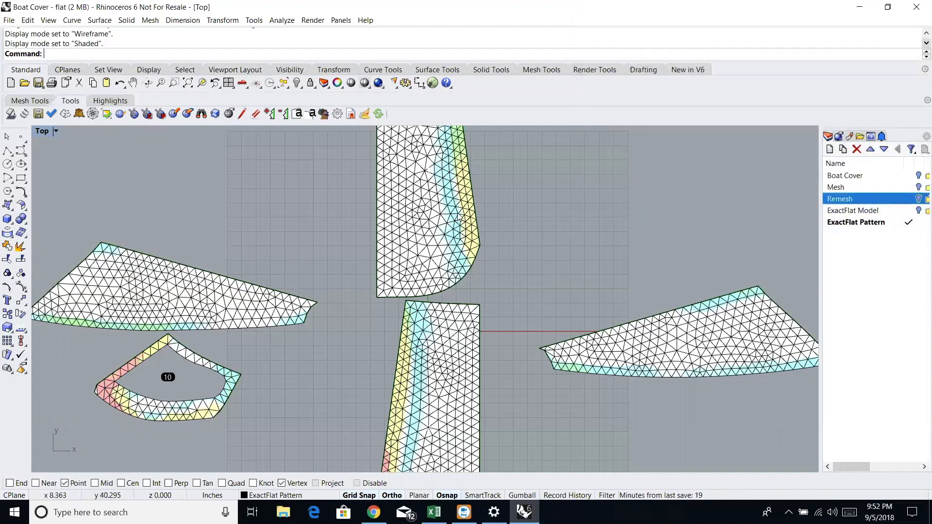
{"action": "scroll", "coordinate": [677, 373], "scroll_direction": "down", "scroll_amount": 3}
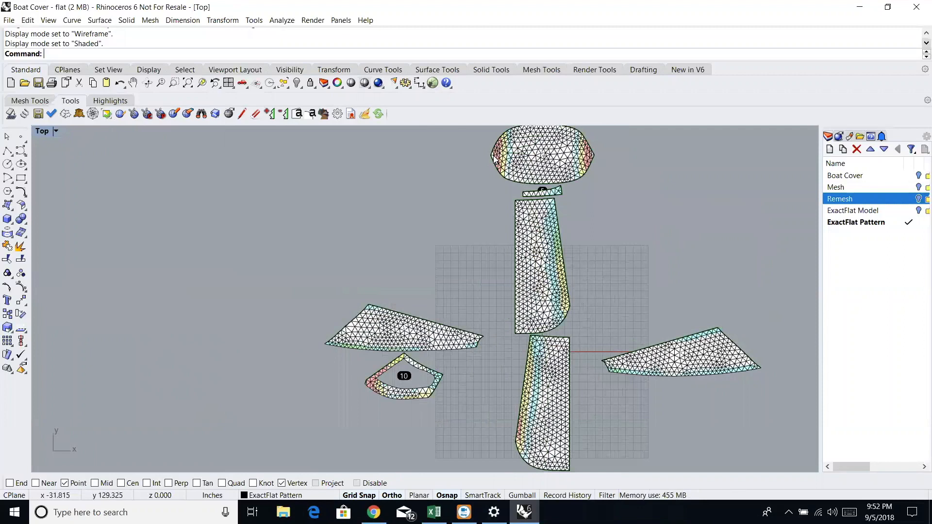
{"action": "scroll", "coordinate": [494, 158], "scroll_direction": "up", "scroll_amount": 2}
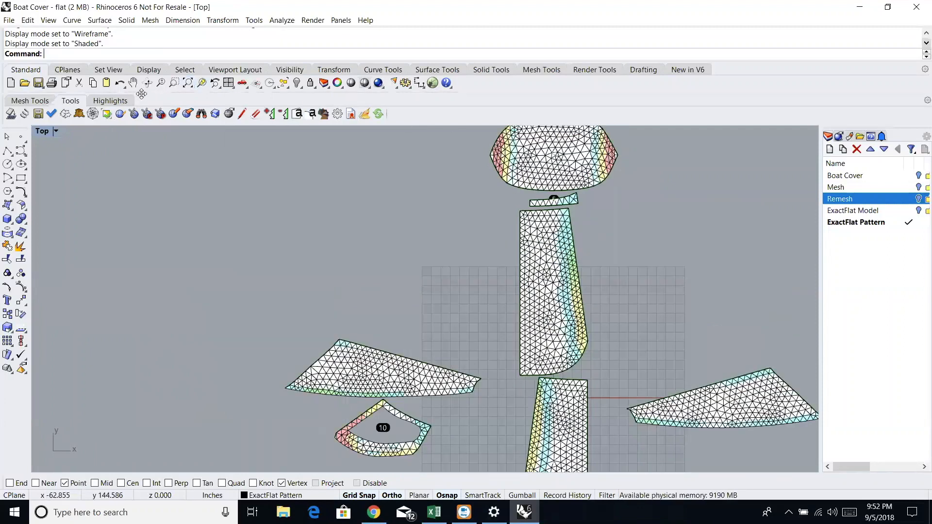
{"action": "left_click", "coordinate": [132, 83]}
{"action": "left_click_drag", "start_coordinate": [415, 229], "coordinate": [378, 309]}
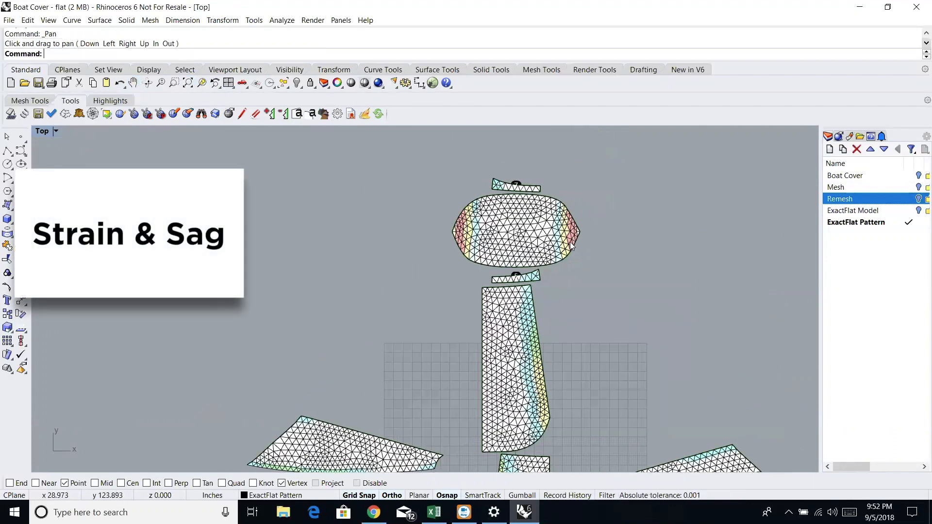
{"action": "scroll", "coordinate": [574, 243], "scroll_direction": "down", "scroll_amount": 3}
{"action": "scroll", "coordinate": [565, 238], "scroll_direction": "up", "scroll_amount": 5}
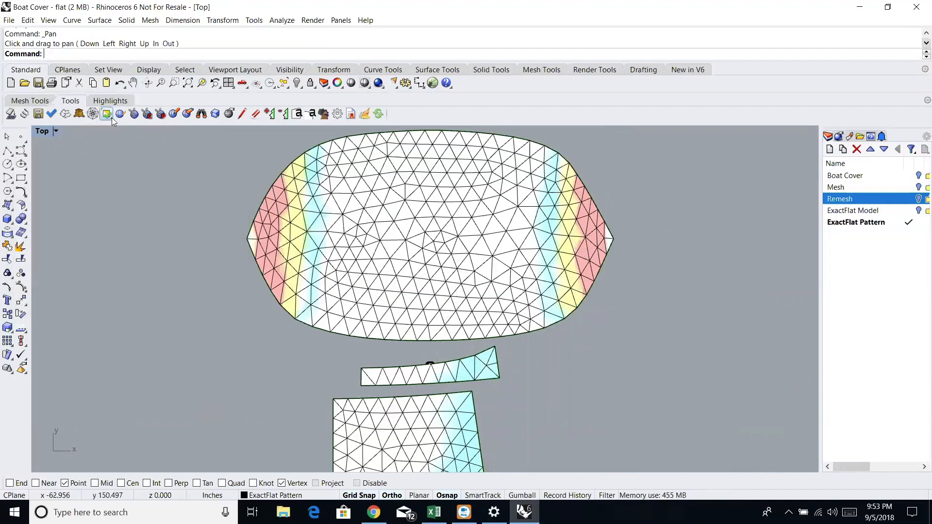
{"action": "left_click", "coordinate": [187, 84]}
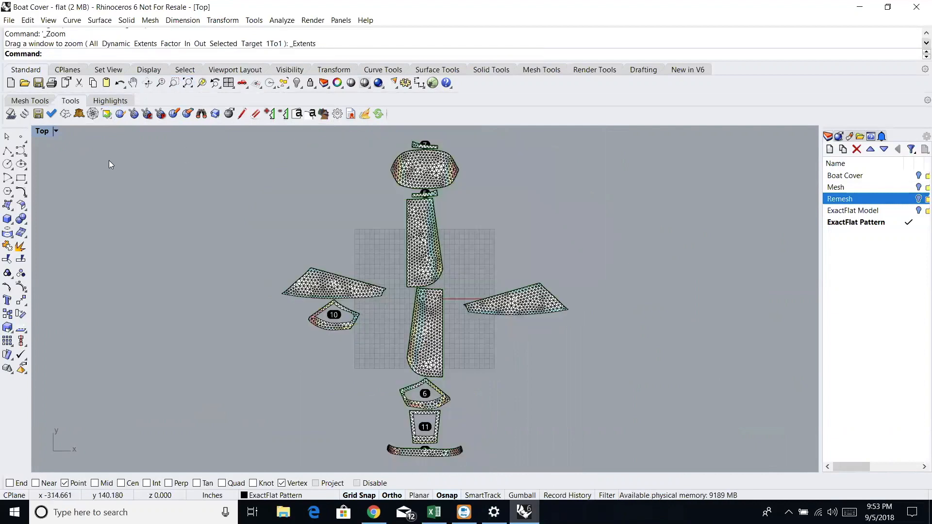
- Choose all the flattened pattern pieces as the batch for EFSpring optimization
{"action": "left_click", "coordinate": [23, 117]}
{"action": "left_click", "coordinate": [340, 285]}
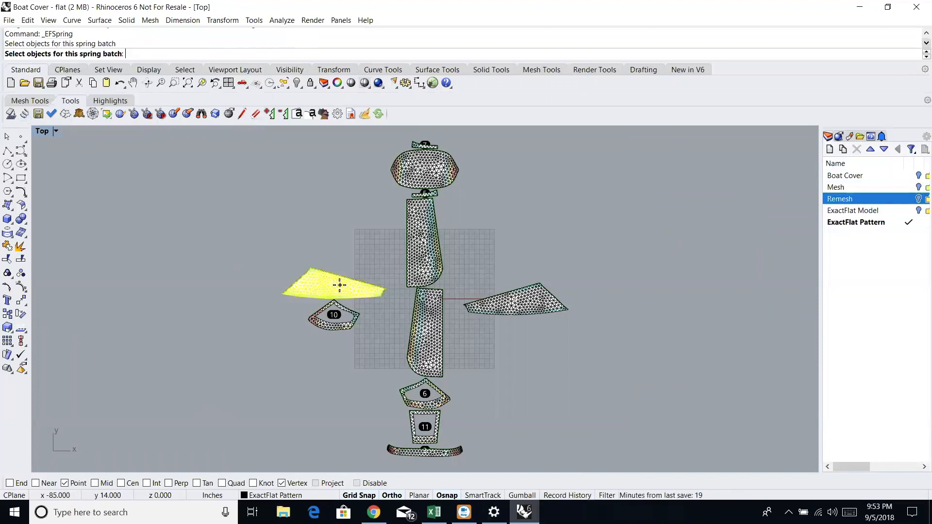
{"action": "left_click", "coordinate": [328, 324]}
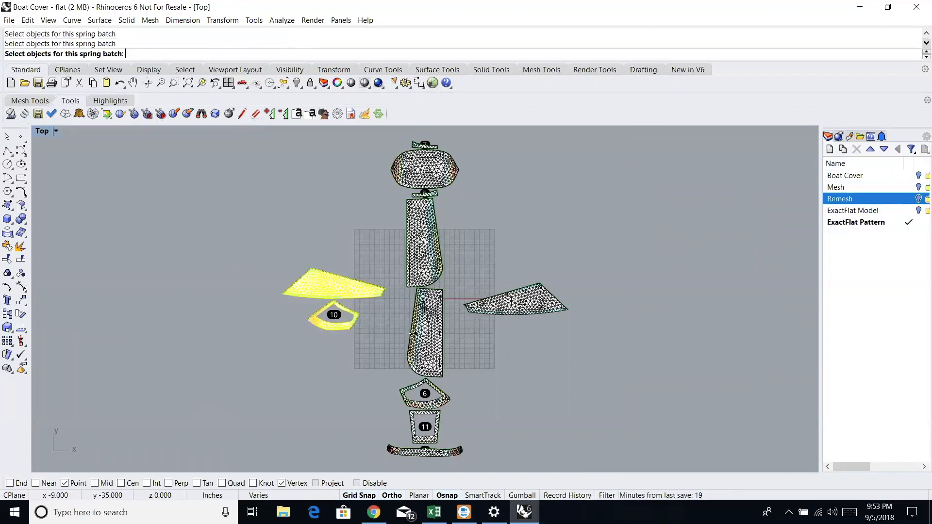
{"action": "left_click", "coordinate": [412, 335]}
{"action": "left_click", "coordinate": [446, 398]}
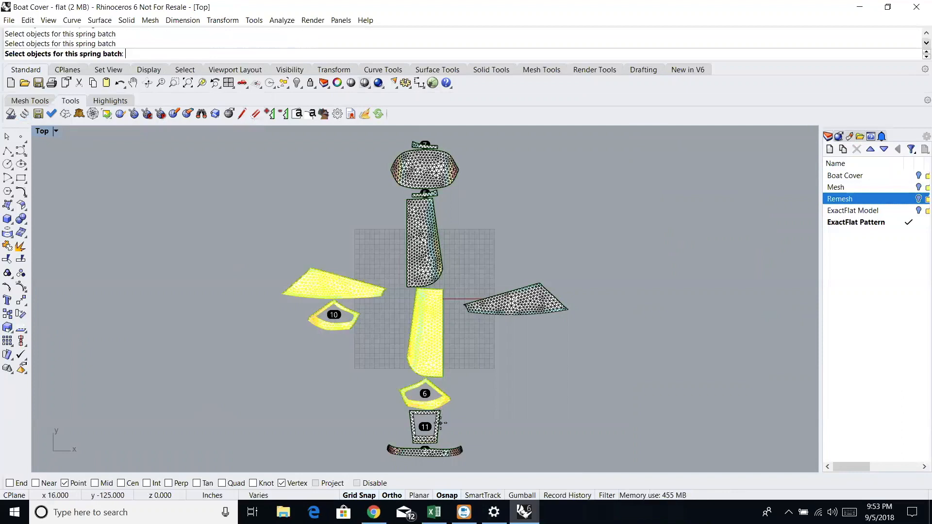
{"action": "left_click", "coordinate": [440, 423]}
{"action": "left_click", "coordinate": [451, 450]}
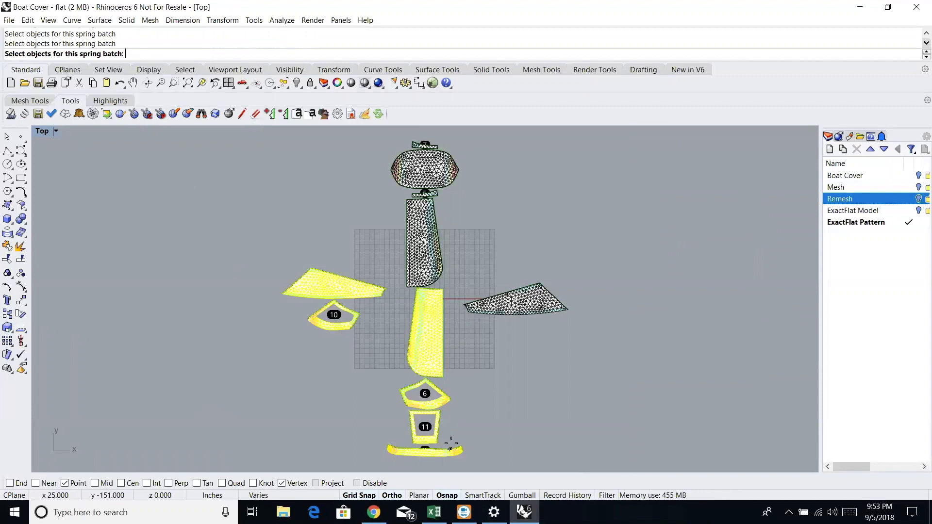
{"action": "left_click", "coordinate": [494, 308]}
{"action": "left_click", "coordinate": [440, 270]}
{"action": "left_click", "coordinate": [416, 194]}
{"action": "left_click", "coordinate": [416, 165]}
{"action": "left_click", "coordinate": [416, 145]}
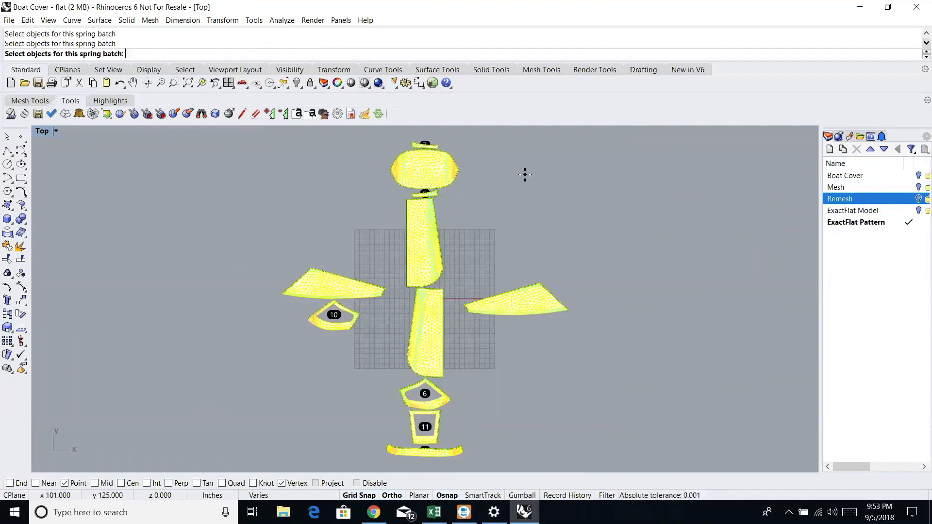
{"action": "key", "text": "Return"}
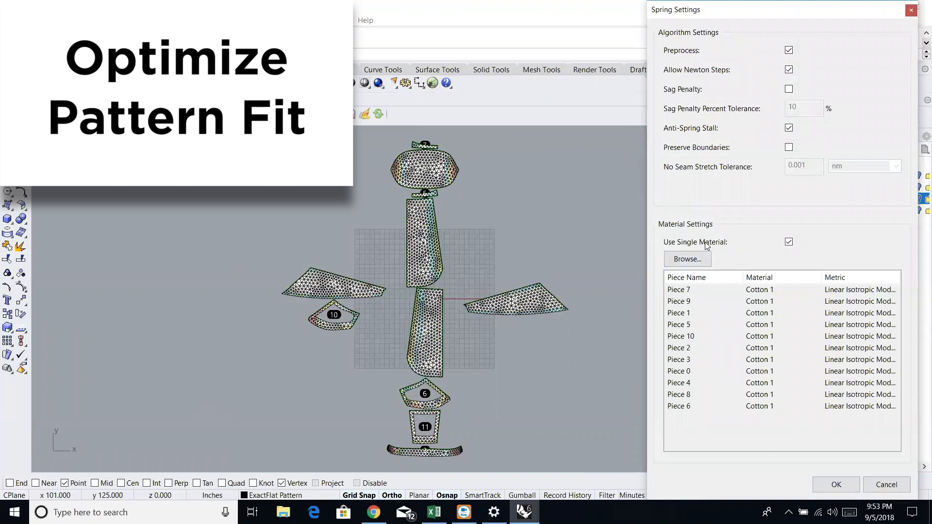
- Assign material G01 V700 with the Linear Isotropic Model (fast) to the pieces, run the spring optimization and accept its results
{"action": "left_click", "coordinate": [706, 260]}
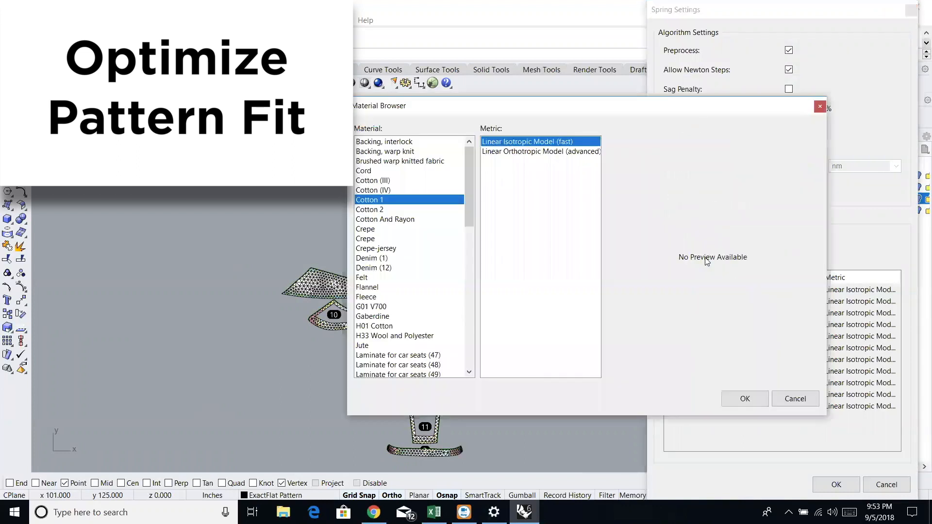
{"action": "left_click_drag", "start_coordinate": [469, 210], "coordinate": [471, 249]}
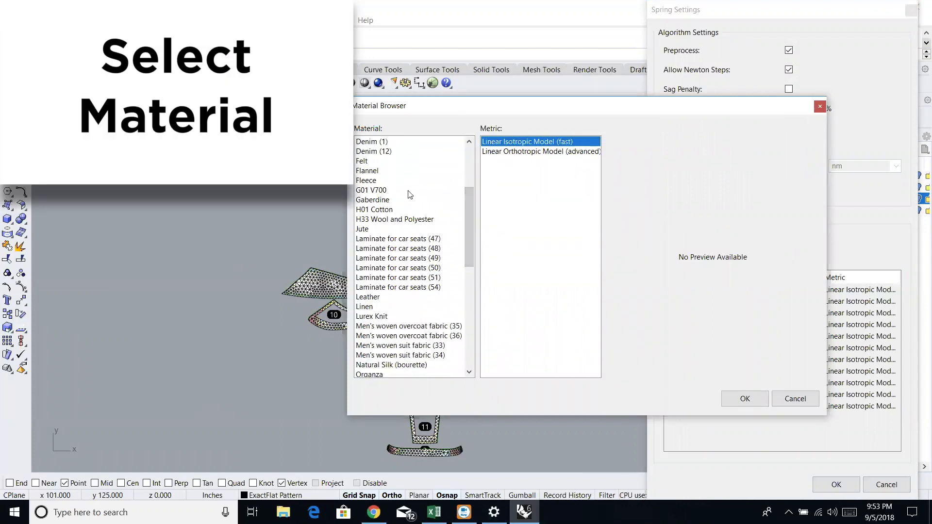
{"action": "left_click", "coordinate": [388, 191]}
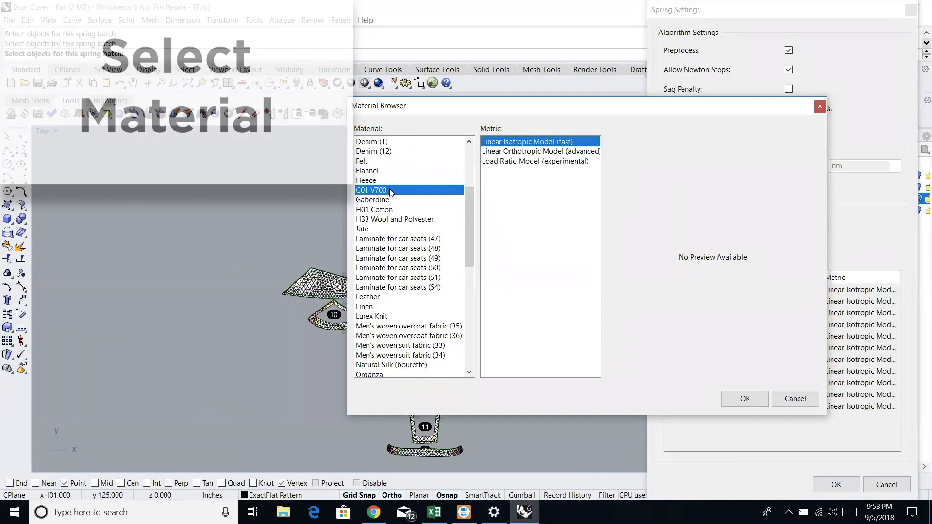
{"action": "left_click", "coordinate": [758, 400]}
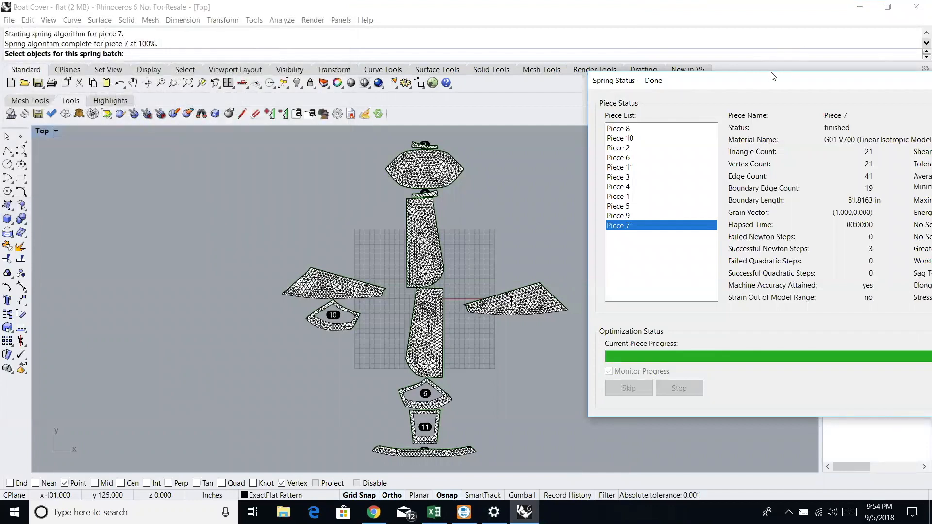
{"action": "left_click_drag", "start_coordinate": [771, 83], "coordinate": [430, 65]}
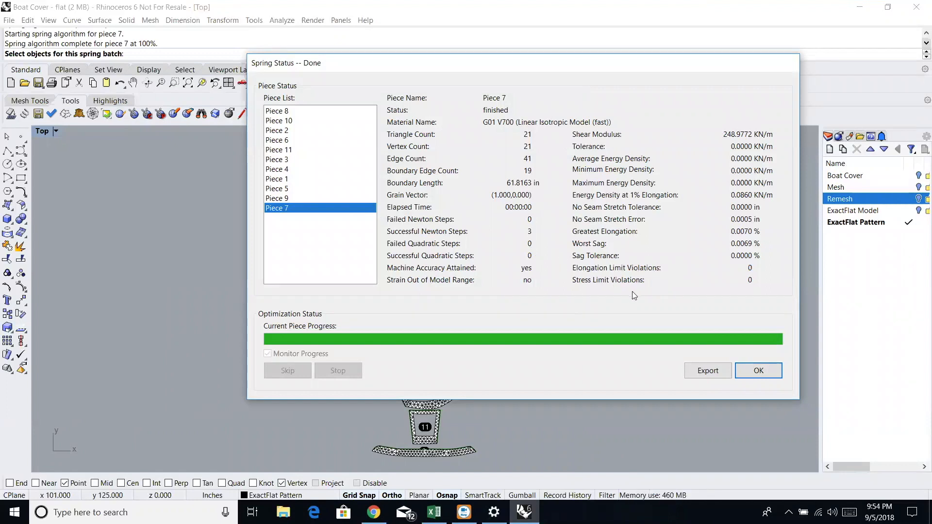
{"action": "left_click", "coordinate": [760, 371]}
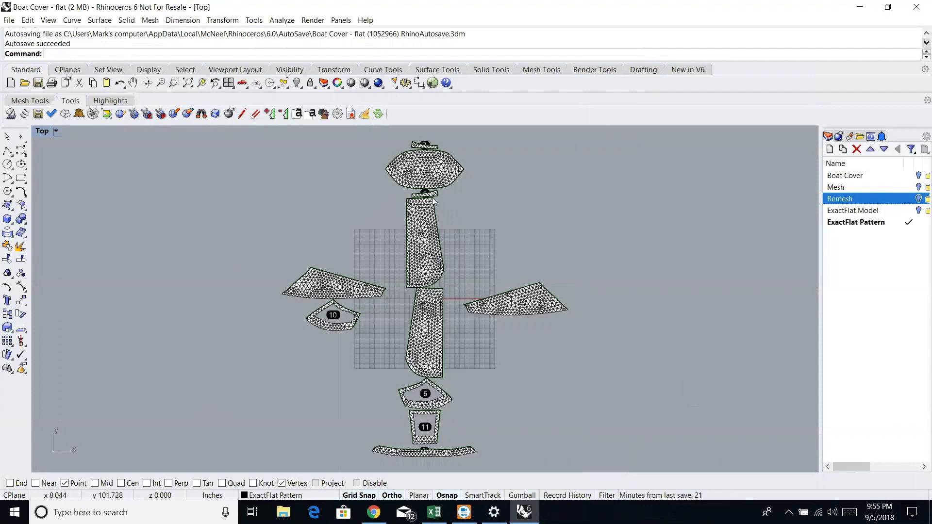
- Move the oval piece clear of the layout and arrange pieces 10, 11 and 6 along its matching edges using EFFind with offset 10
{"action": "left_click", "coordinate": [361, 289]}
{"action": "left_click_drag", "start_coordinate": [414, 186], "coordinate": [732, 314]}
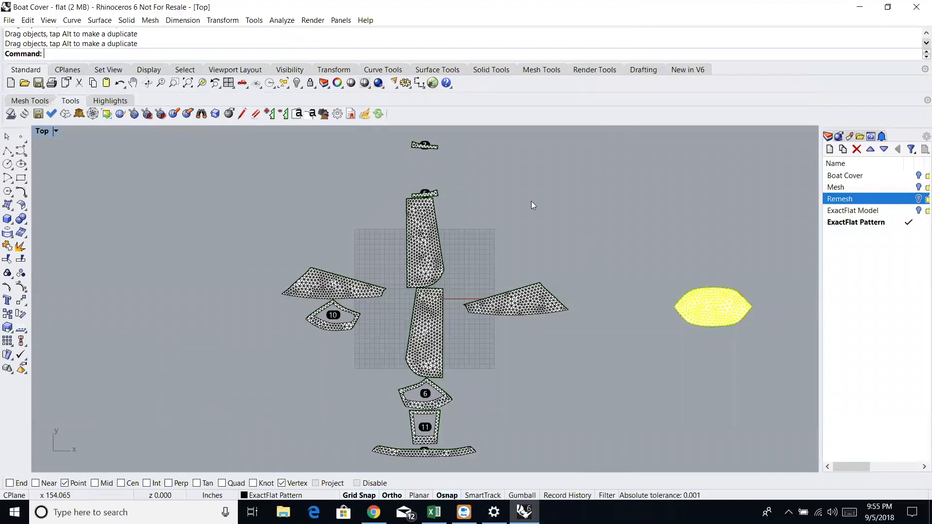
{"action": "left_click", "coordinate": [202, 117]}
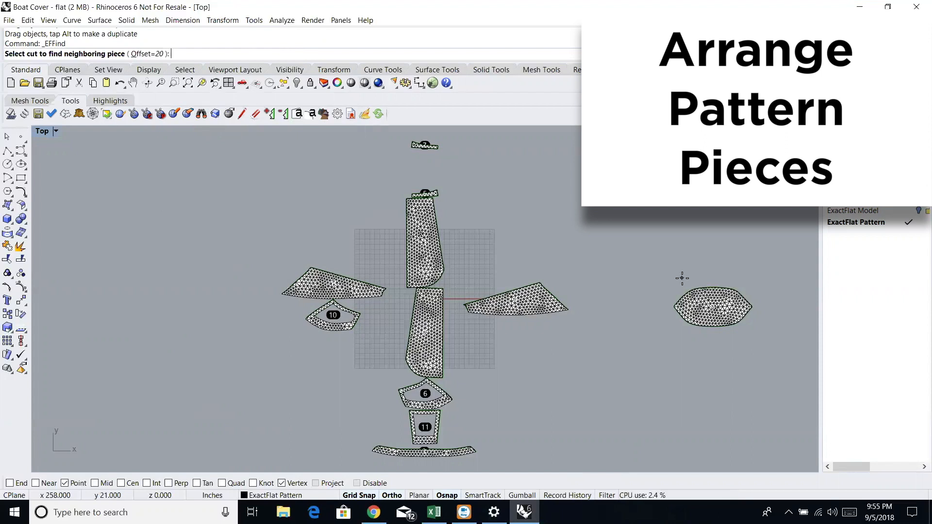
{"action": "type", "text": "10"}
{"action": "key", "text": "Return"}
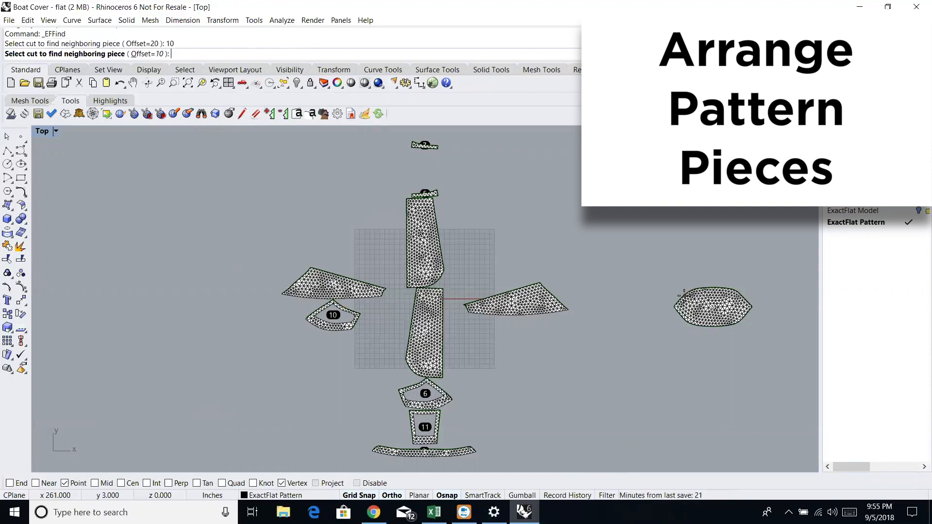
{"action": "left_click", "coordinate": [682, 296]}
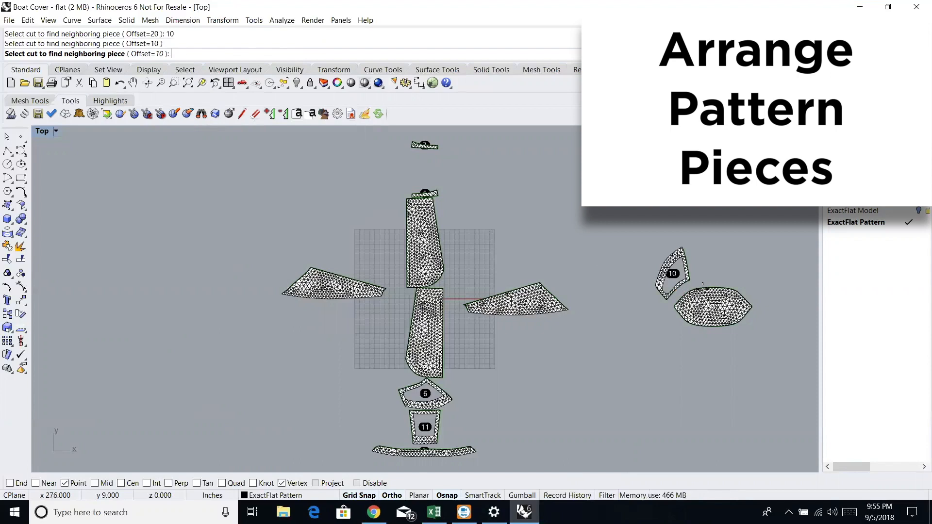
{"action": "left_click", "coordinate": [706, 286]}
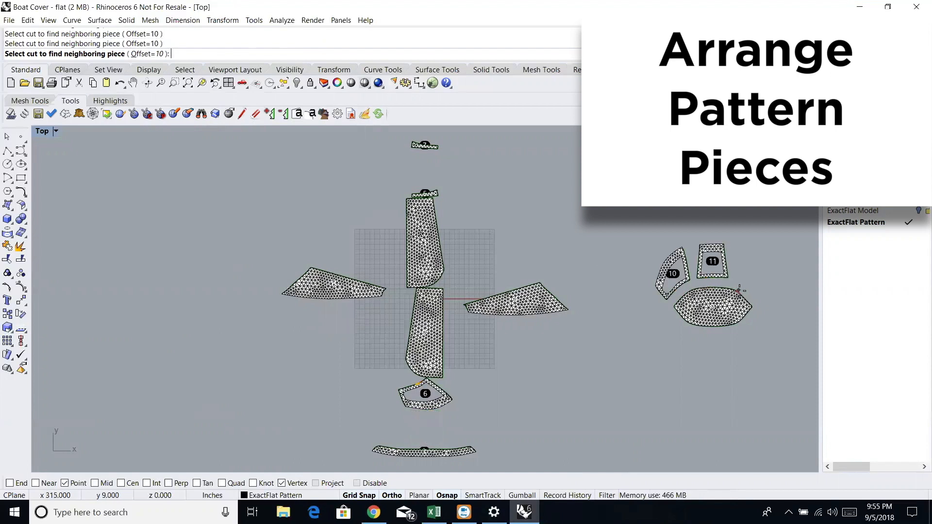
{"action": "scroll", "coordinate": [745, 292], "scroll_direction": "up", "scroll_amount": 2}
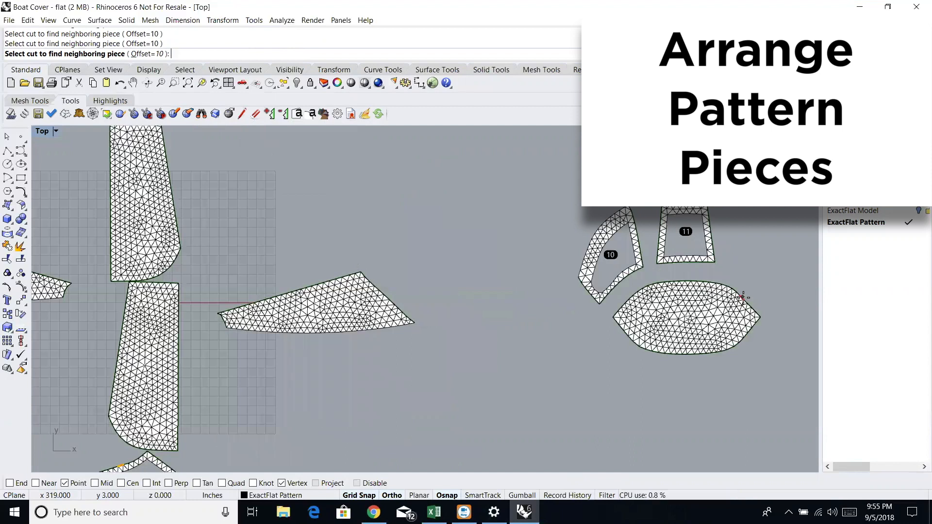
{"action": "left_click", "coordinate": [743, 298]}
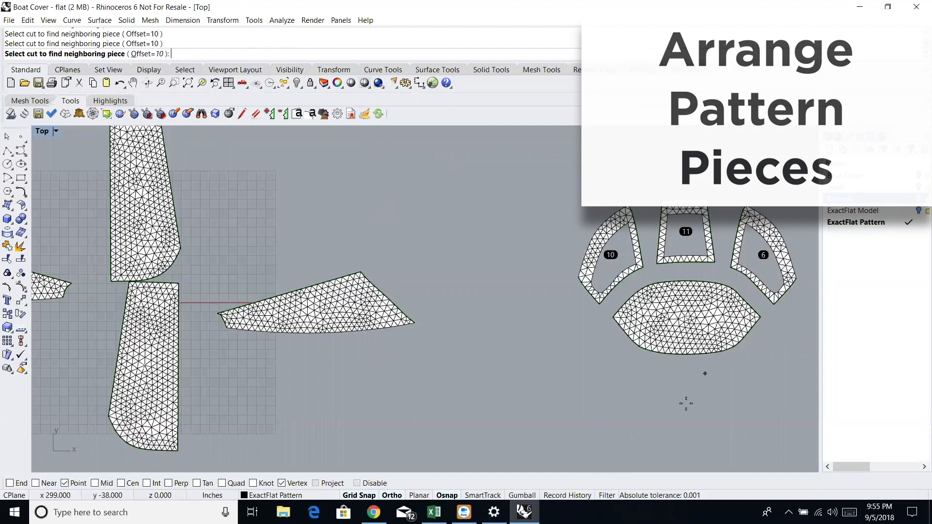
- Place strips 7 and 5 along the lower edge of oval piece 9 and long panels 2 and 1 below them with EFFind, offset 10
{"action": "scroll", "coordinate": [681, 387], "scroll_direction": "up", "scroll_amount": 3}
{"action": "scroll", "coordinate": [681, 387], "scroll_direction": "down", "scroll_amount": 6}
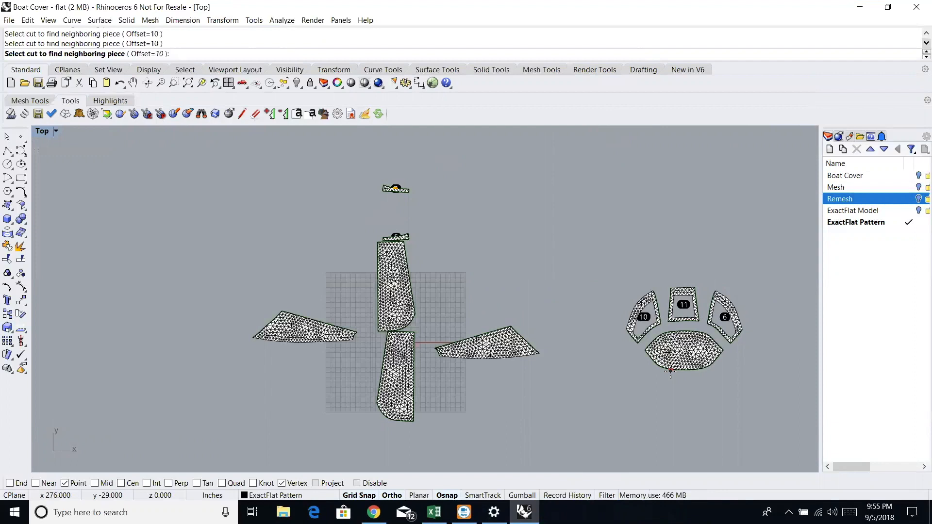
{"action": "left_click", "coordinate": [670, 371]}
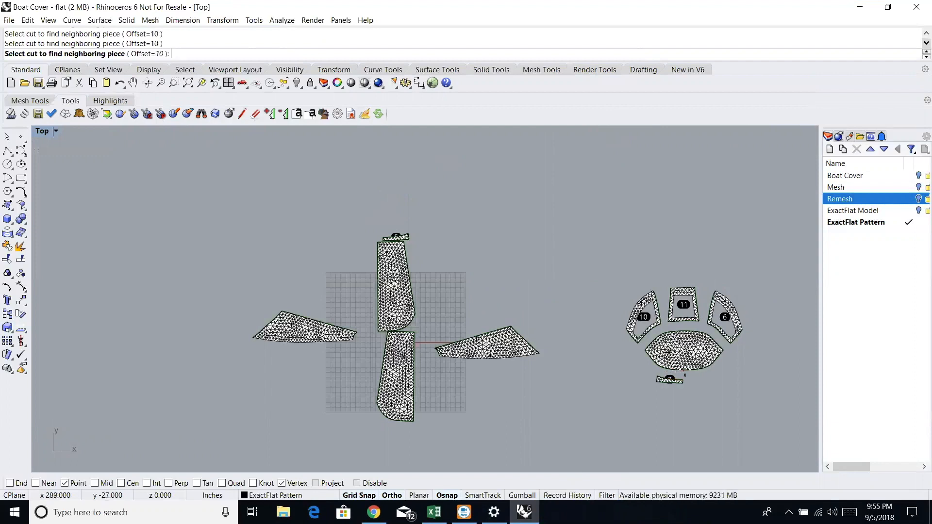
{"action": "left_click", "coordinate": [699, 370]}
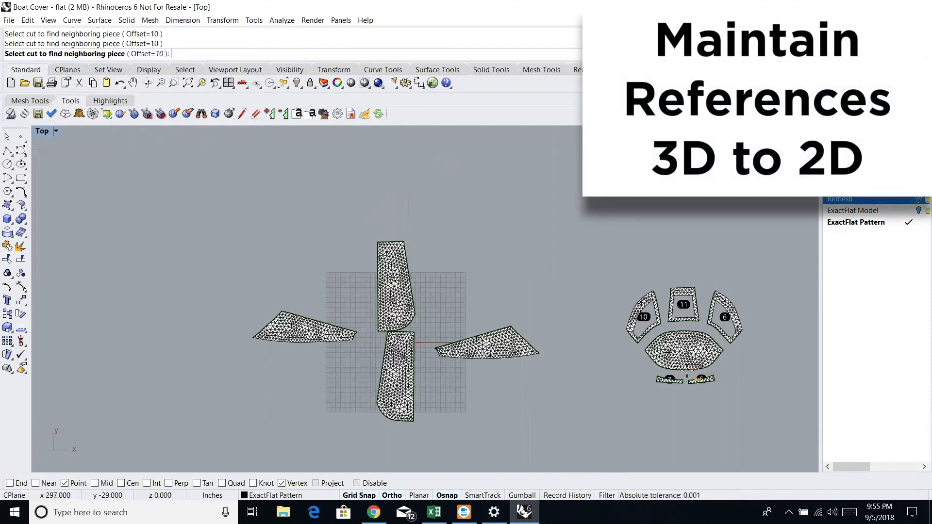
{"action": "left_click", "coordinate": [669, 383]}
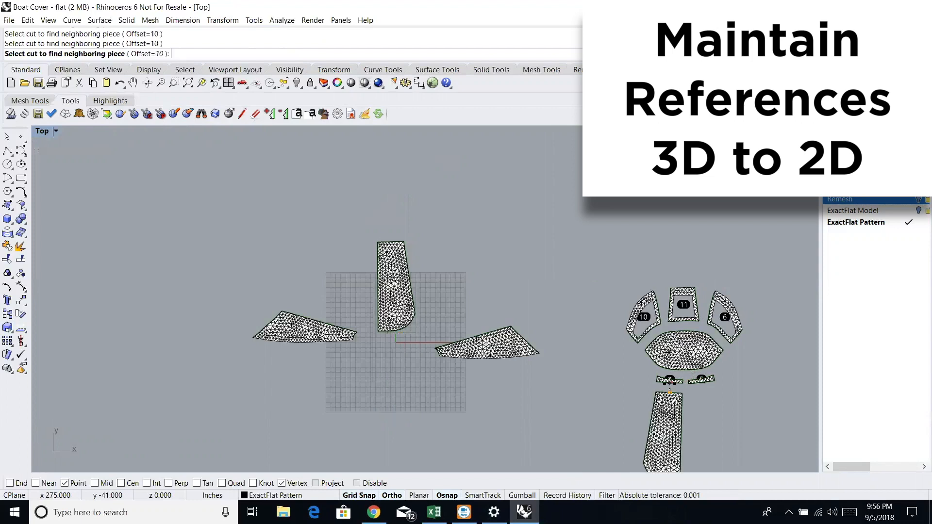
{"action": "left_click", "coordinate": [704, 382]}
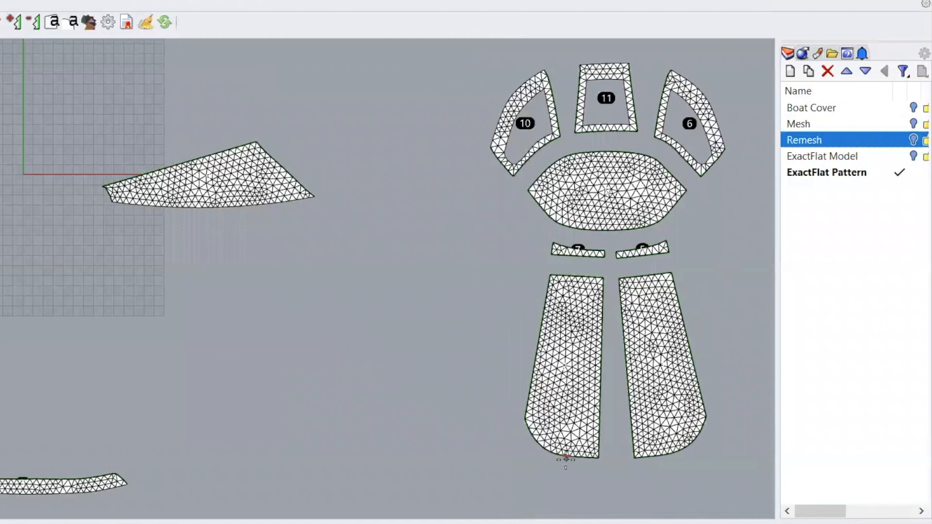
- Place curved strip 3 along the lower ends of the long panels and realign panel 2 to panel 1's inner edge
{"action": "left_click", "coordinate": [573, 459]}
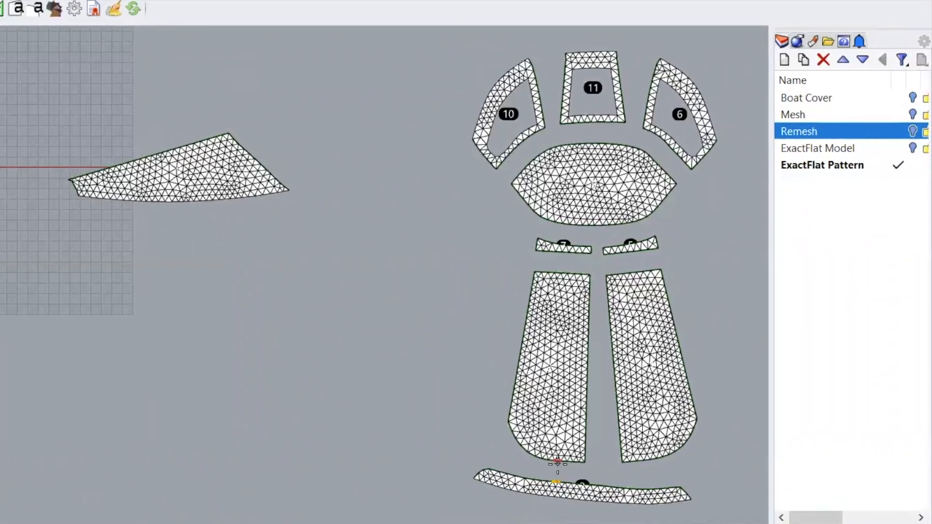
{"action": "left_click", "coordinate": [622, 461]}
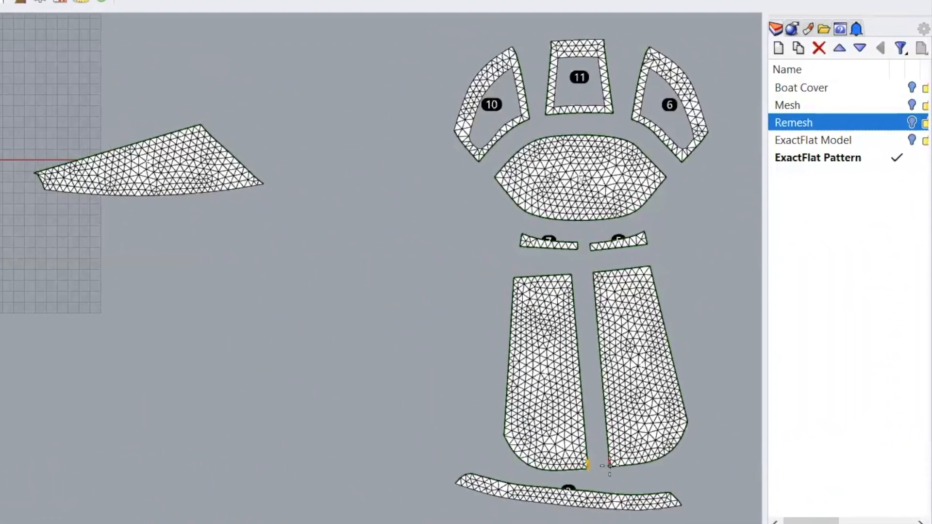
{"action": "left_click", "coordinate": [614, 470]}
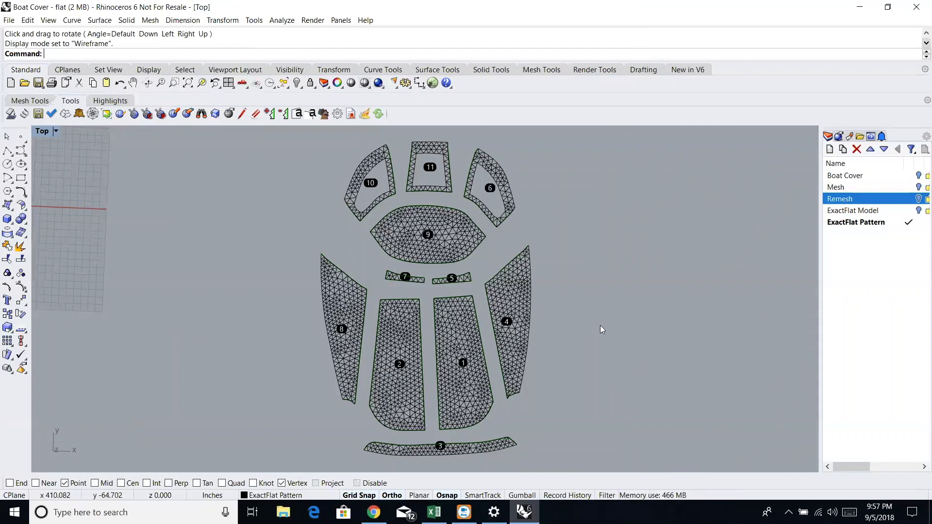
- Turn on the ExactFlat Model and Remesh layers to show the 3D cover beside the arranged pattern pieces
{"action": "scroll", "coordinate": [593, 329], "scroll_direction": "down", "scroll_amount": 1}
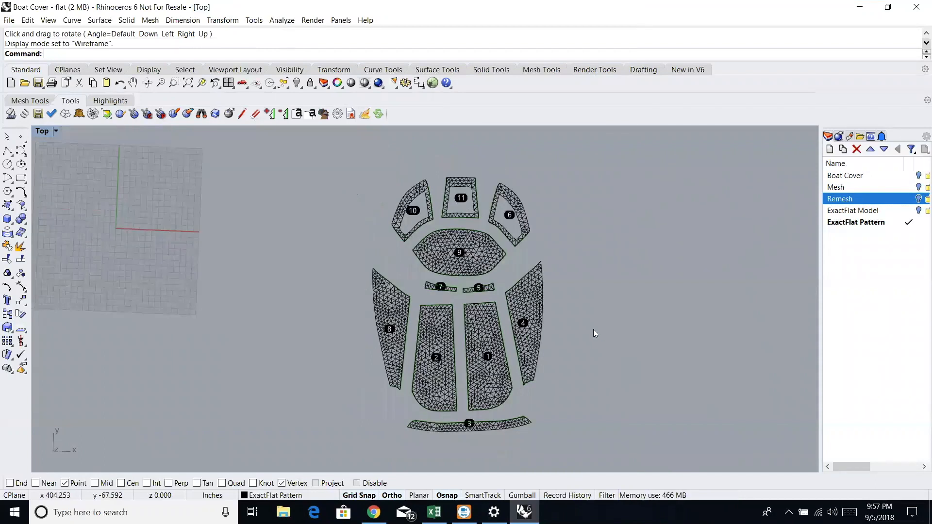
{"action": "scroll", "coordinate": [593, 330], "scroll_direction": "down", "scroll_amount": 1}
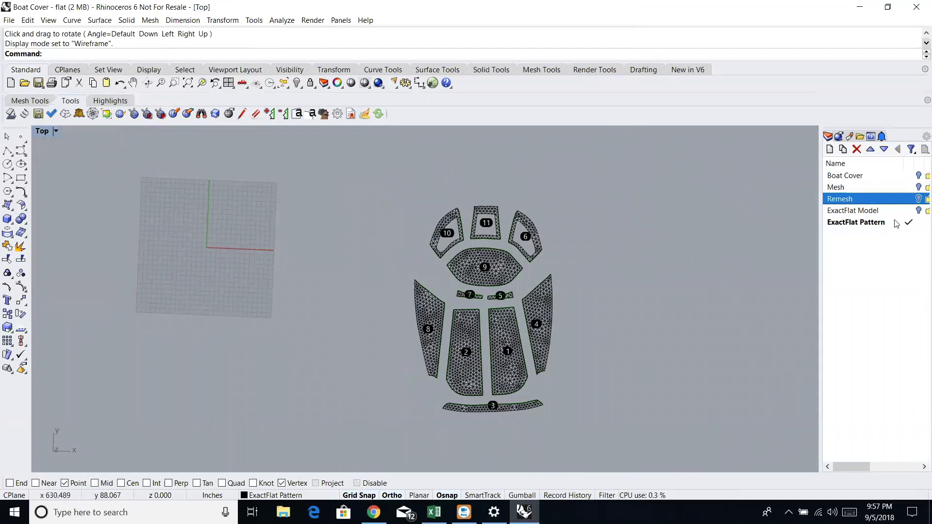
{"action": "left_click", "coordinate": [918, 211]}
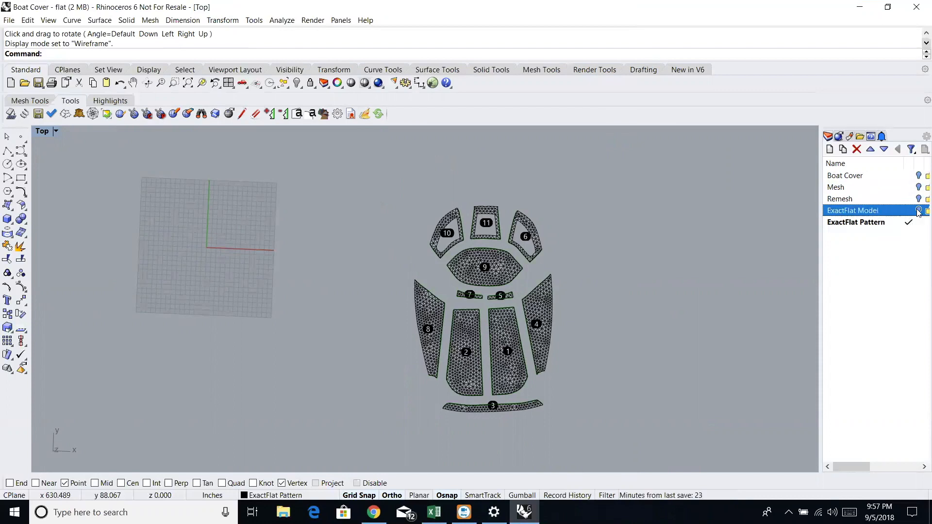
{"action": "left_click", "coordinate": [918, 199]}
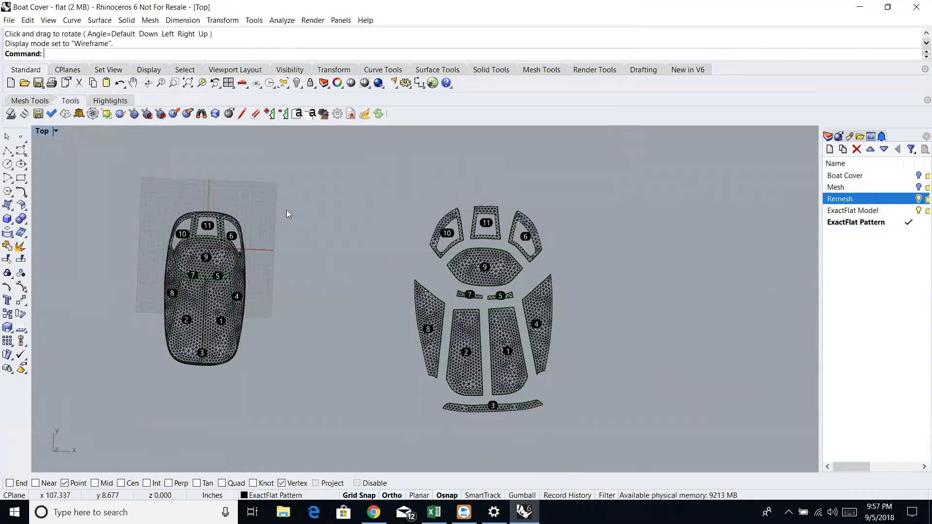
{"action": "left_click", "coordinate": [149, 83]}
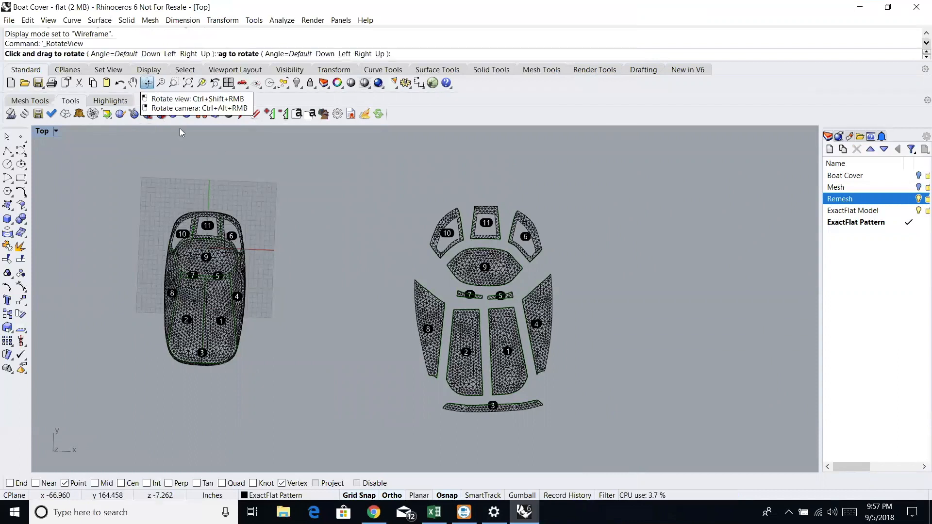
{"action": "mouse_move", "coordinate": [217, 203]}
{"action": "left_mouse_down"}
{"action": "mouse_move", "coordinate": [224, 169]}
{"action": "mouse_move", "coordinate": [253, 410]}
{"action": "mouse_move", "coordinate": [202, 131]}
{"action": "mouse_move", "coordinate": [204, 193]}
{"action": "mouse_move", "coordinate": [215, 193]}
{"action": "left_mouse_up"}
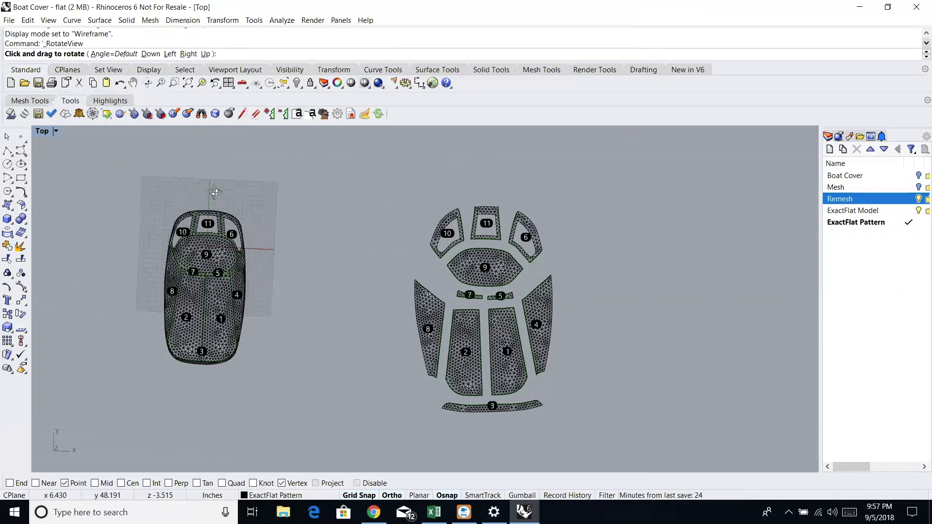
{"action": "key", "text": "Return"}
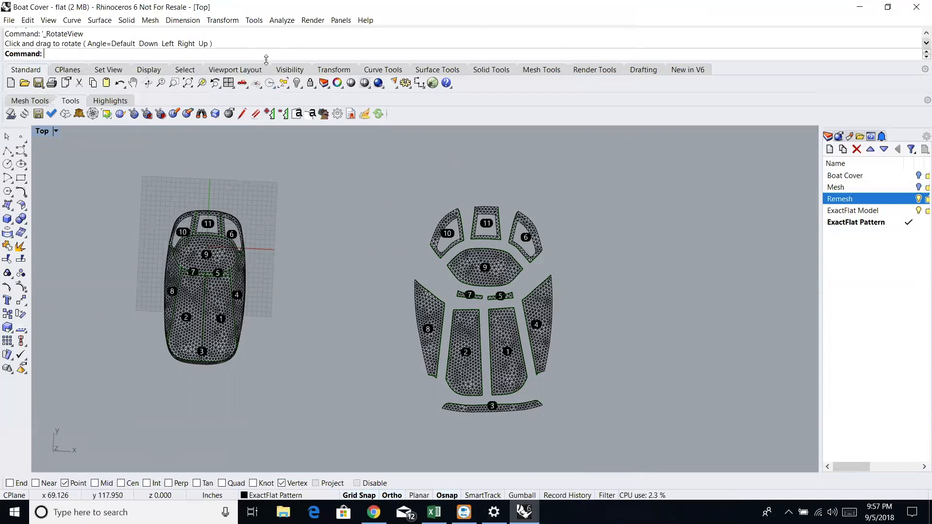
- Measure the area of piece 3 in the flat pattern and of its matching panel on the 3D cover
{"action": "left_click", "coordinate": [282, 20]}
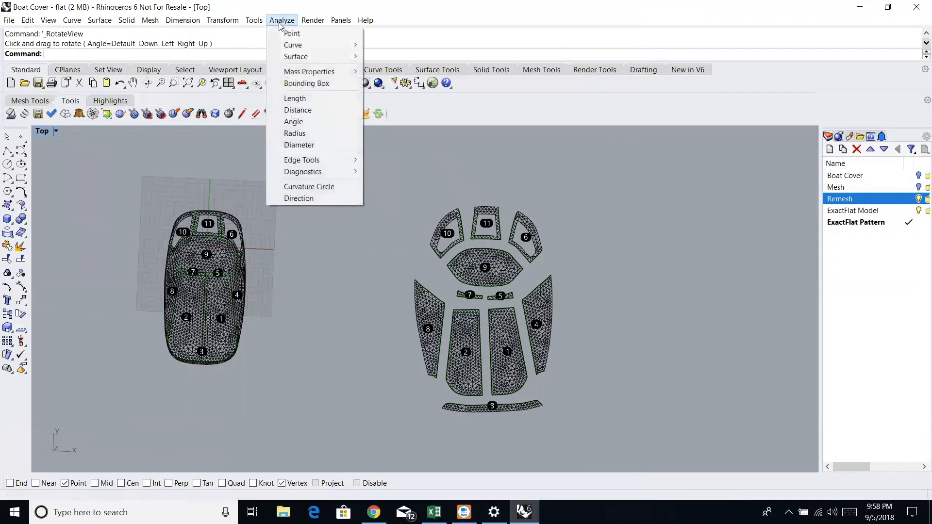
{"action": "mouse_move", "coordinate": [319, 73]}
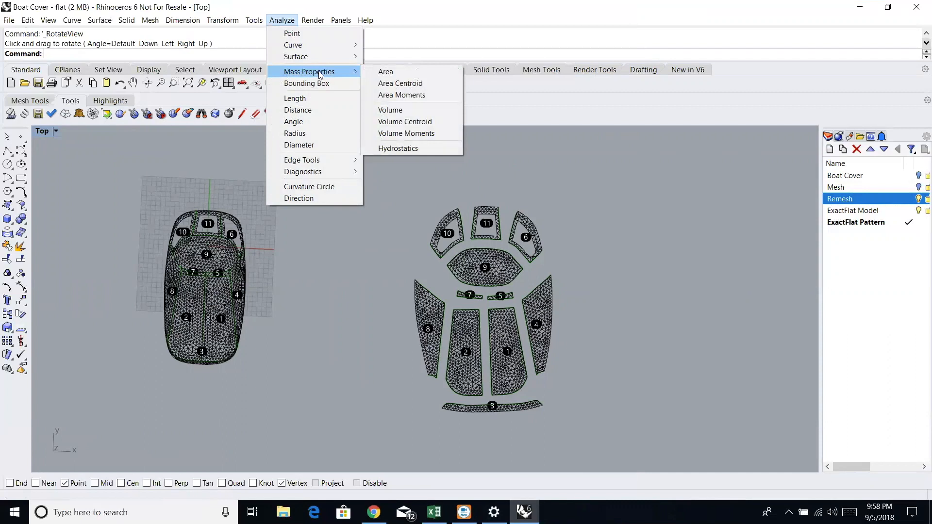
{"action": "left_click", "coordinate": [386, 72]}
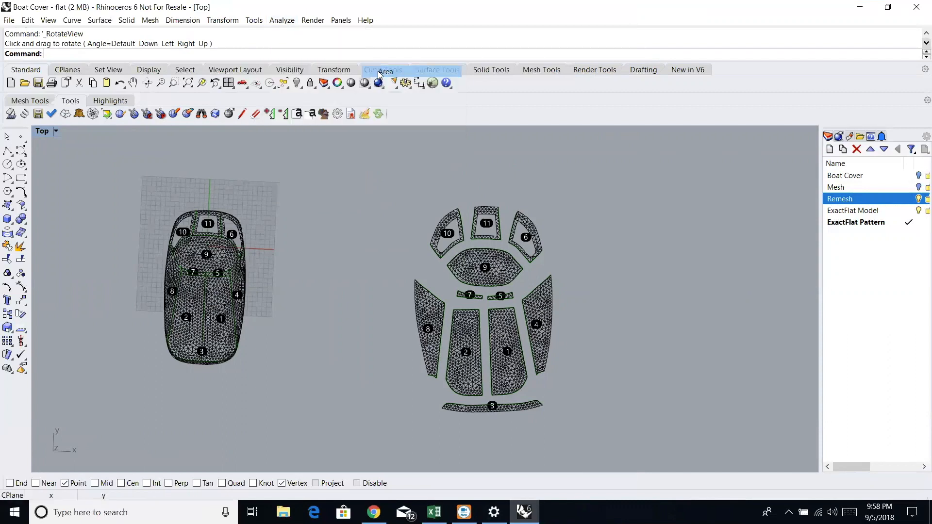
{"action": "left_click", "coordinate": [486, 412]}
{"action": "key", "text": "Return"}
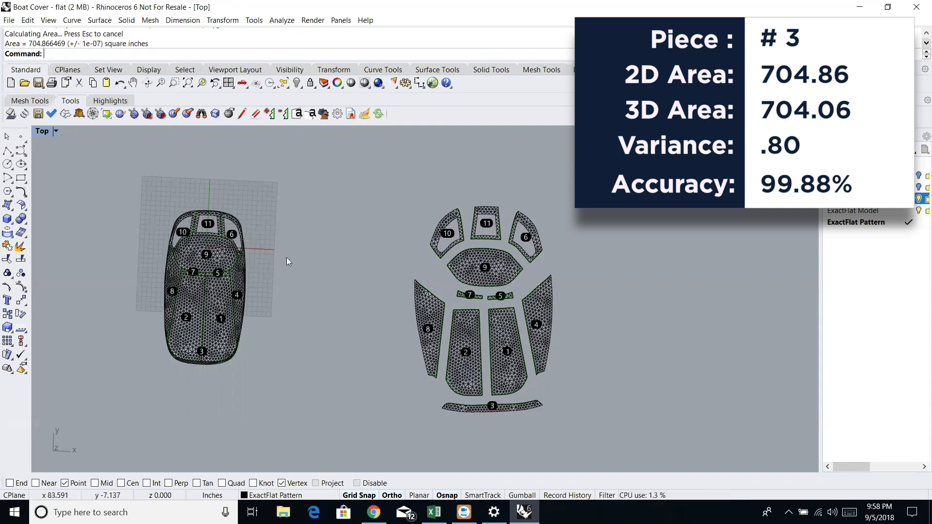
{"action": "key", "text": "Return"}
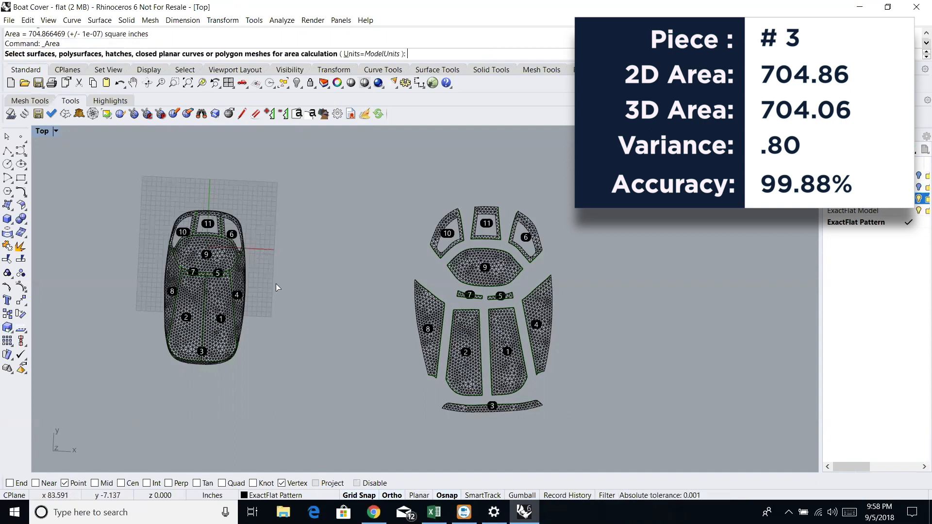
{"action": "left_click", "coordinate": [204, 364]}
{"action": "key", "text": "Return"}
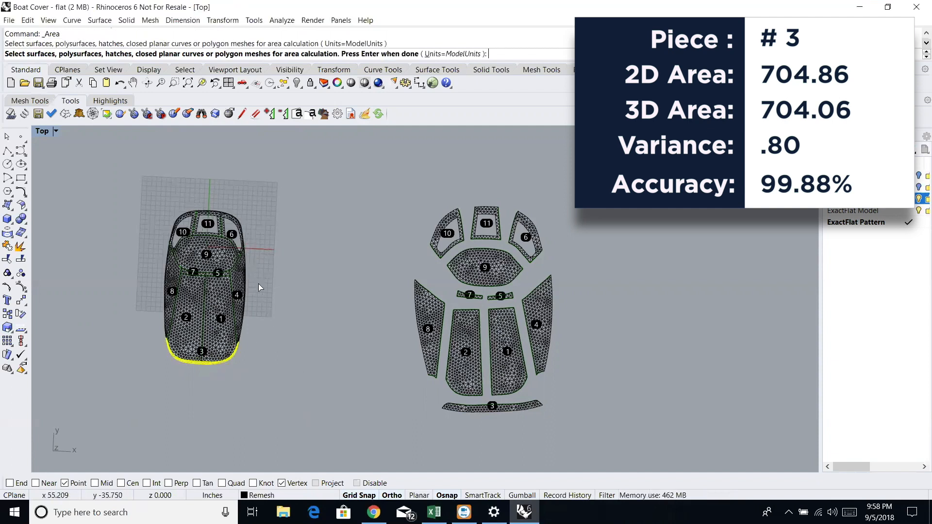
{"action": "key", "text": "Return"}
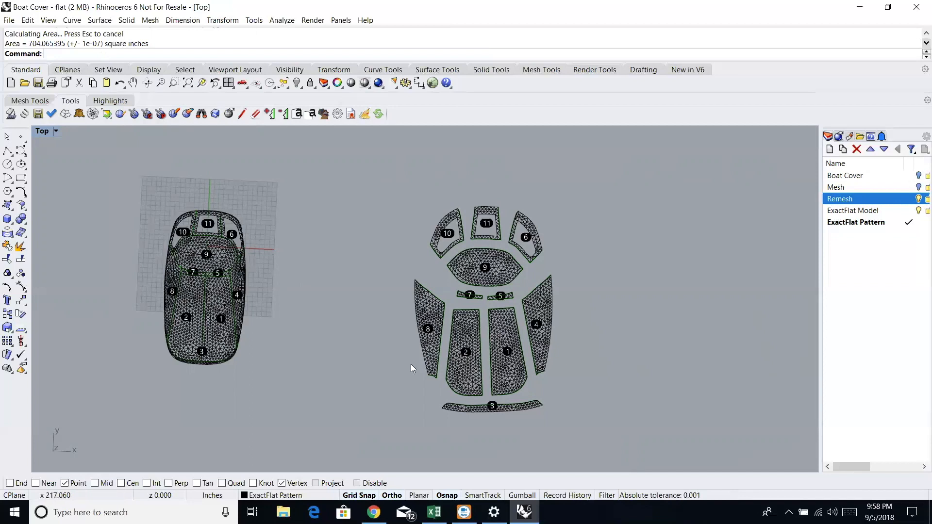
- Measure the area of flat piece 2 and of the corresponding remeshed panel on the 3D cover
{"action": "right_click", "coordinate": [400, 376]}
{"action": "left_click", "coordinate": [466, 381]}
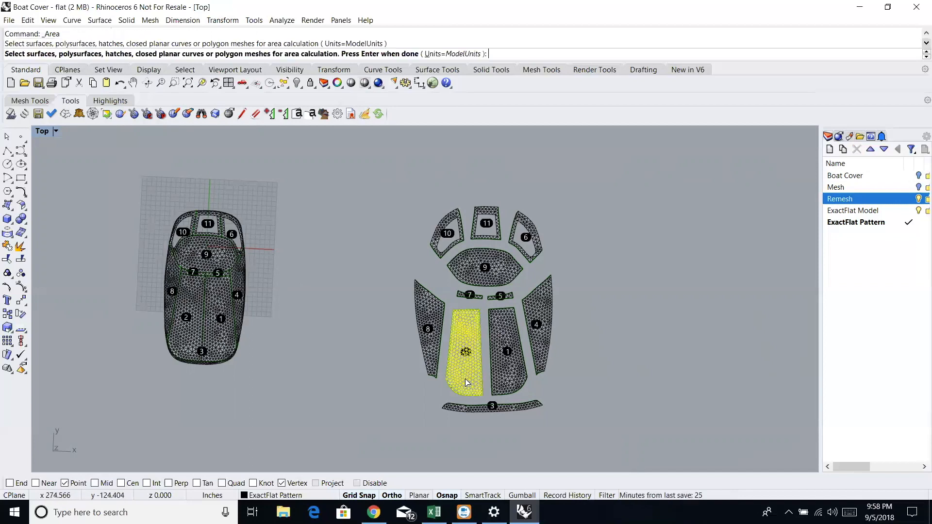
{"action": "right_click", "coordinate": [465, 381]}
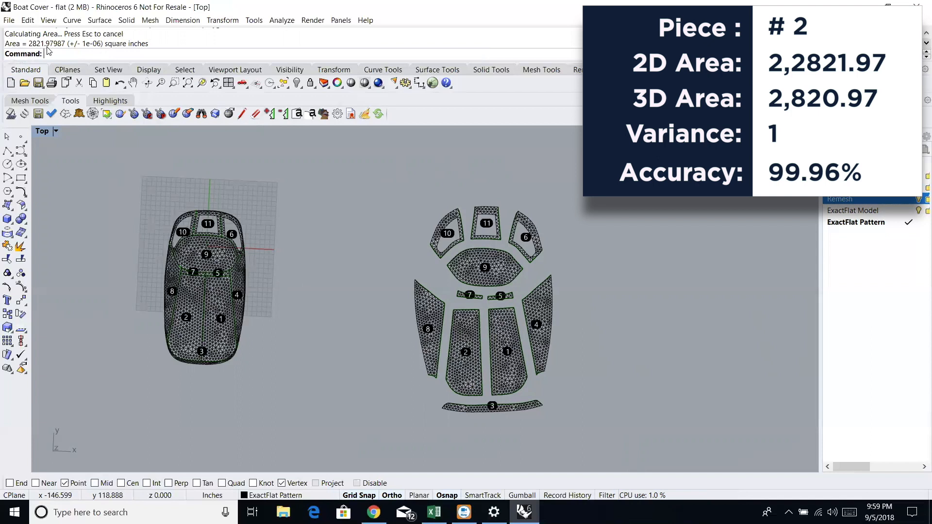
{"action": "right_click", "coordinate": [336, 237]}
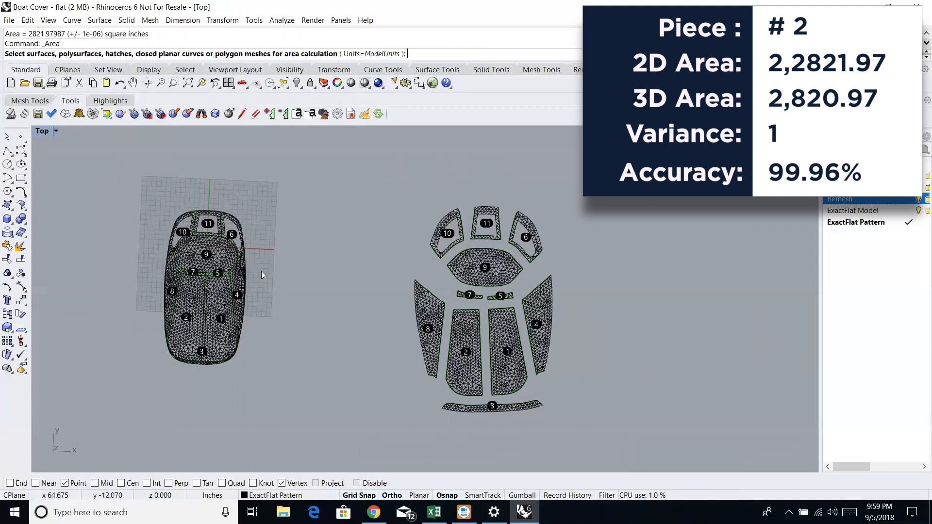
{"action": "left_click", "coordinate": [200, 303]}
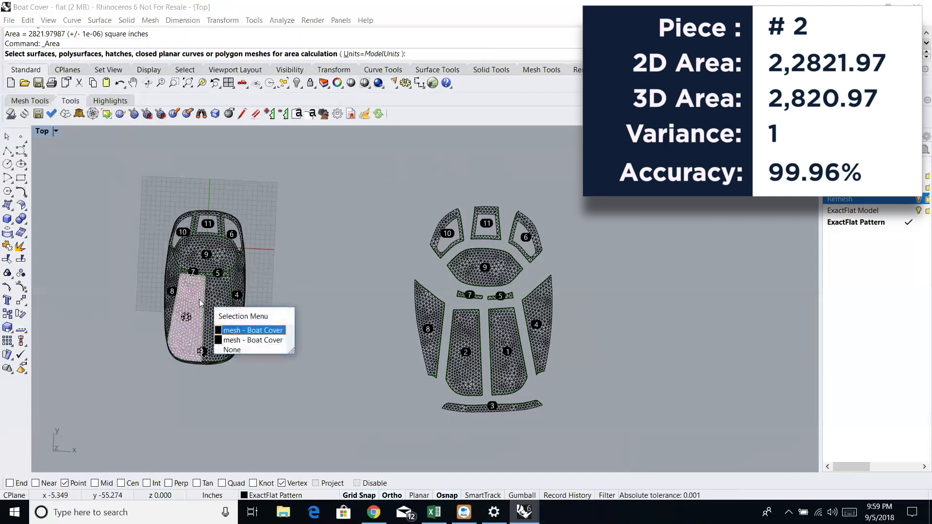
{"action": "left_click", "coordinate": [238, 331]}
{"action": "right_click", "coordinate": [275, 334]}
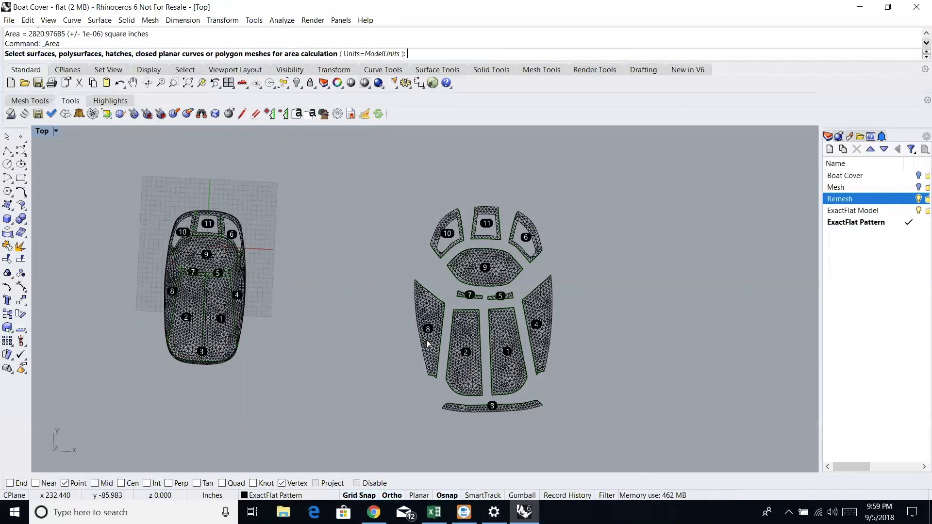
- Measure the area of flat side piece 8 and of its counterpart mesh on the 3D cover
{"action": "left_click", "coordinate": [427, 344]}
{"action": "key", "text": "Return"}
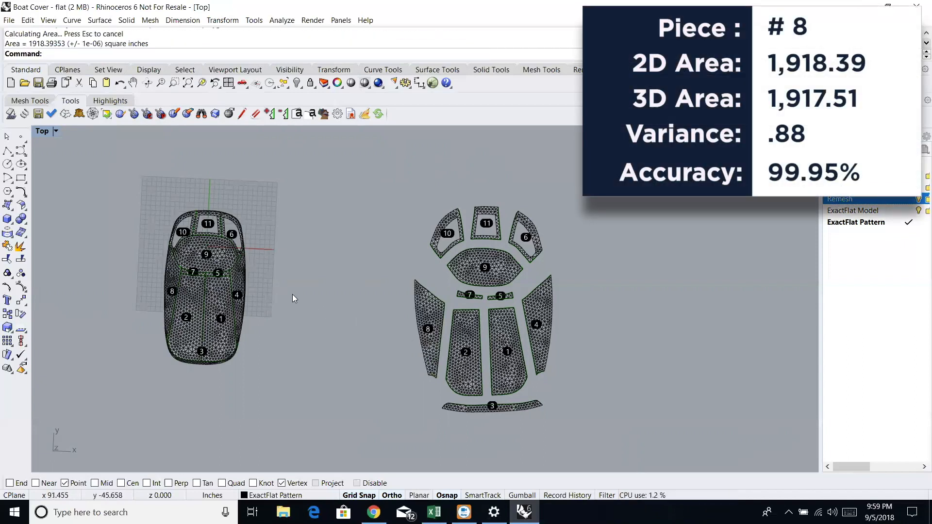
{"action": "right_click", "coordinate": [288, 278]}
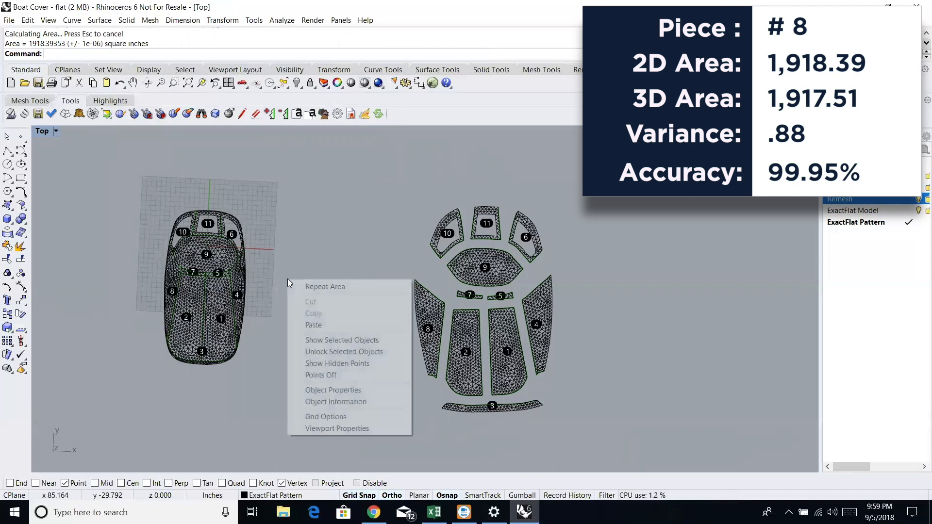
{"action": "left_click", "coordinate": [272, 255]}
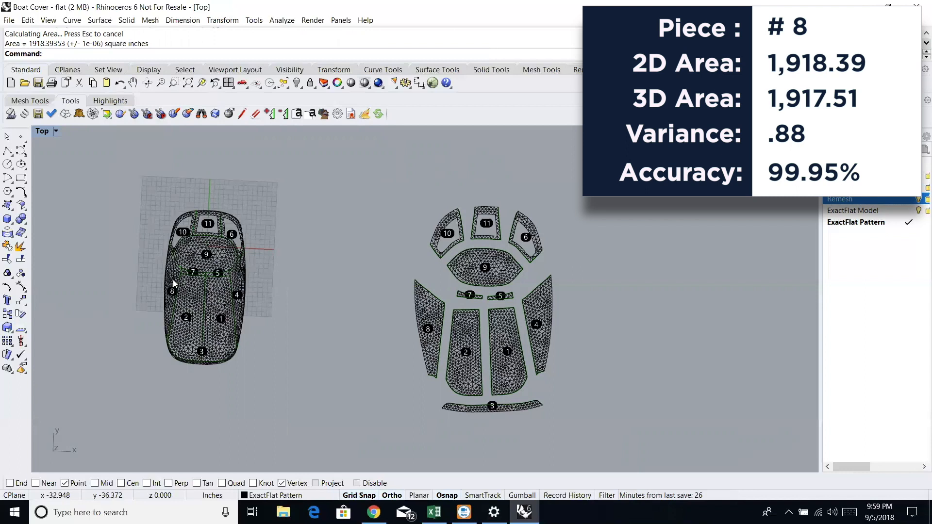
{"action": "right_click", "coordinate": [288, 287]}
{"action": "left_click", "coordinate": [179, 277]}
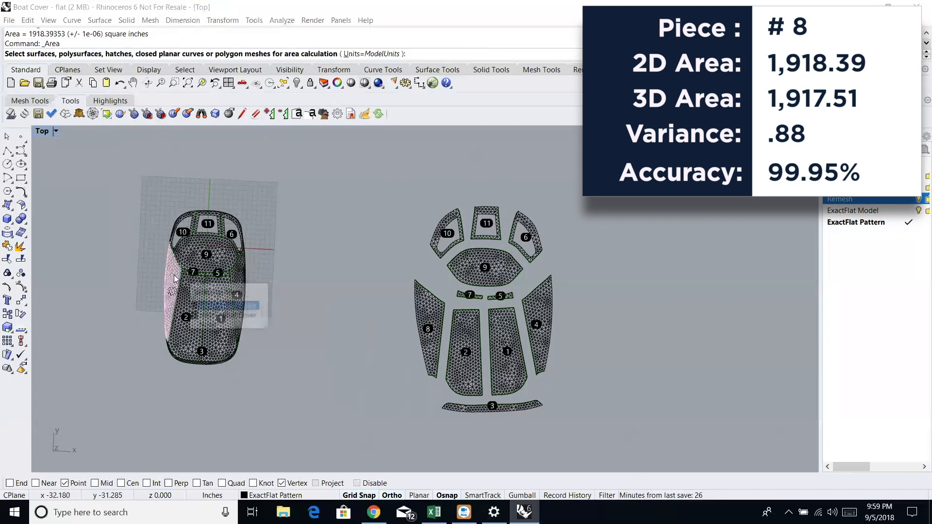
{"action": "left_click", "coordinate": [220, 306]}
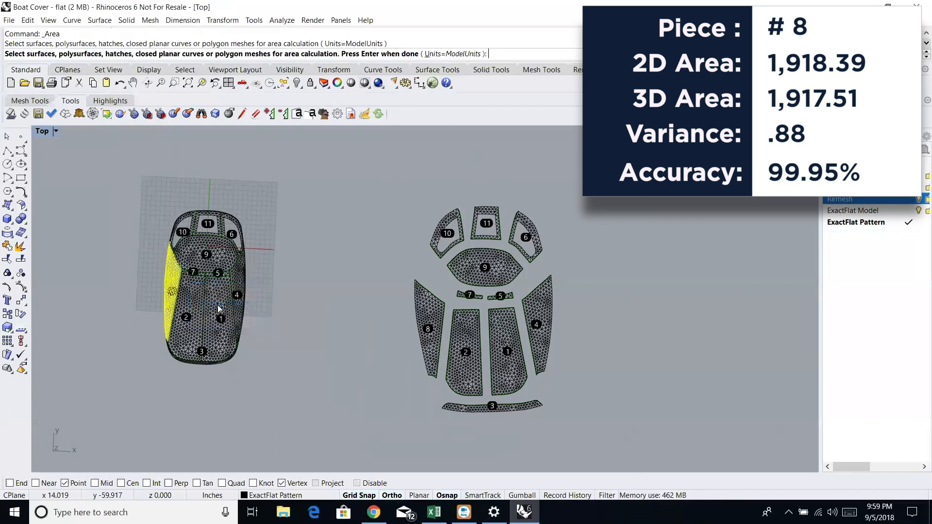
{"action": "right_click", "coordinate": [218, 305]}
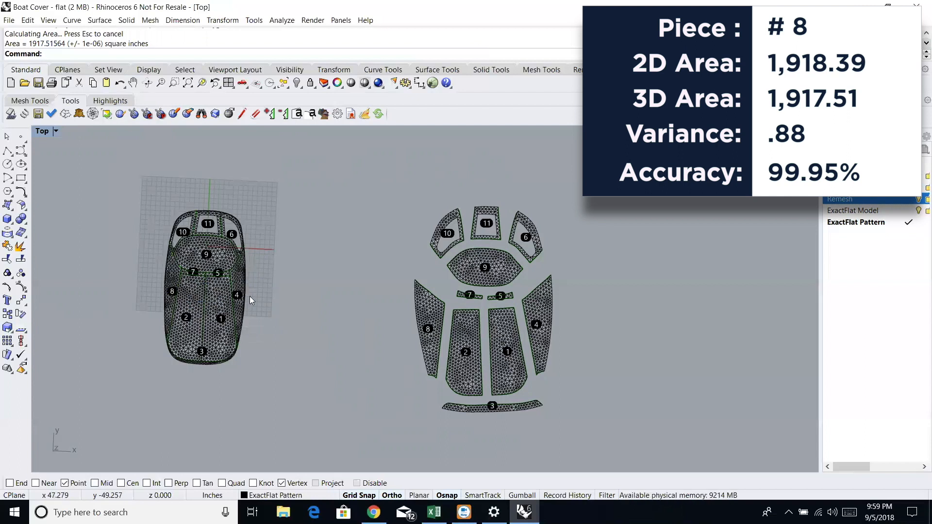
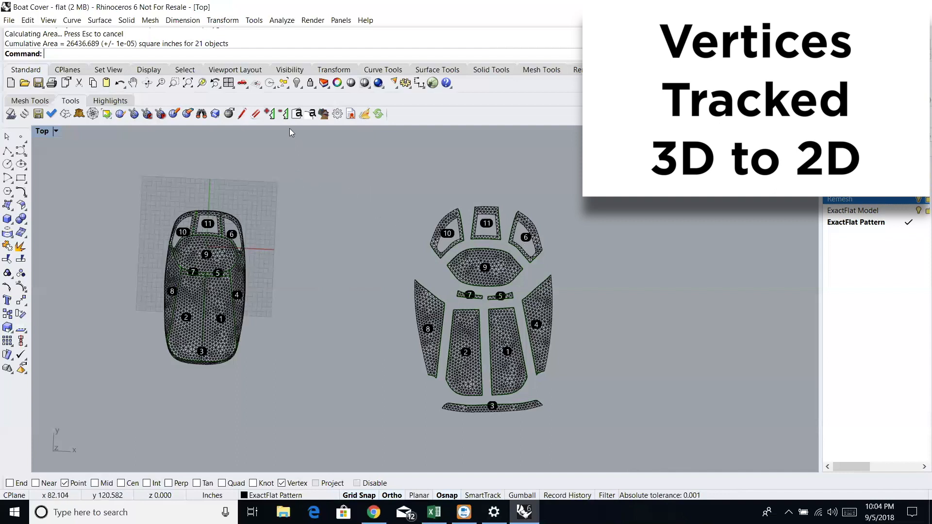
- Add default N notch tags on the flat pieces at piece 9's left tip and where pieces 10, 11 and 6 meet its upper edge
{"action": "left_click", "coordinate": [297, 114]}
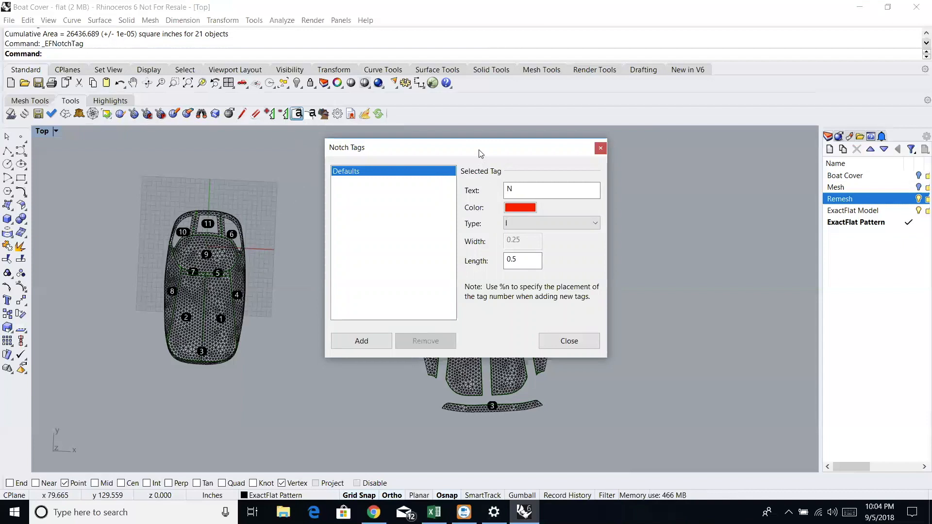
{"action": "left_click_drag", "start_coordinate": [479, 152], "coordinate": [729, 45]}
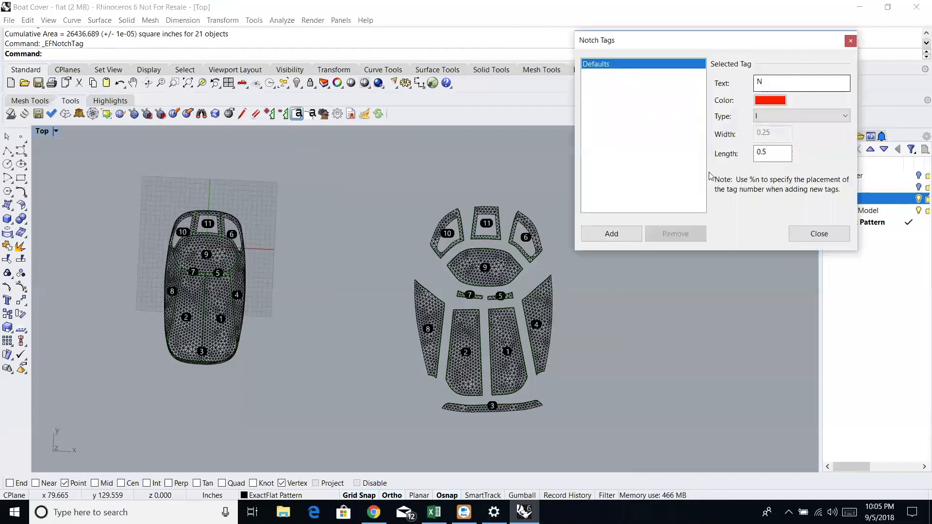
{"action": "left_click", "coordinate": [610, 234]}
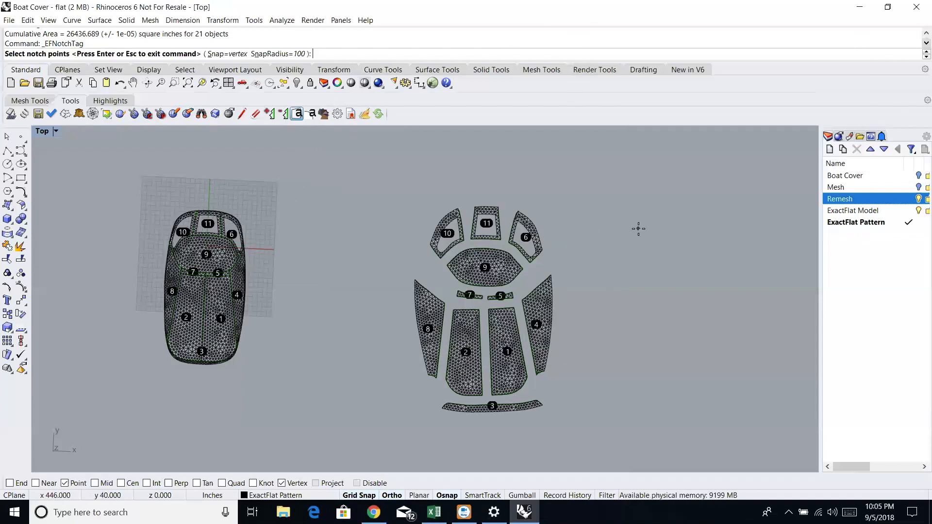
{"action": "scroll", "coordinate": [444, 264], "scroll_direction": "up", "scroll_amount": 5}
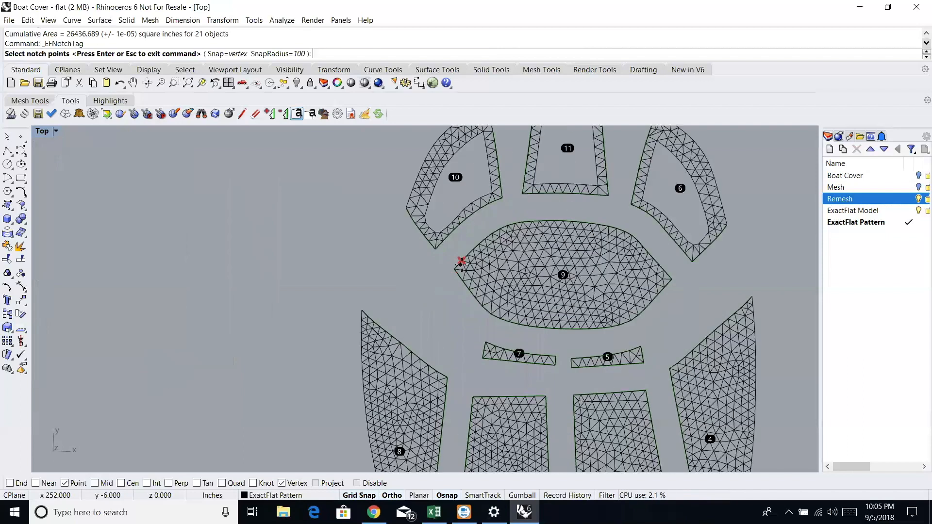
{"action": "left_click", "coordinate": [454, 269]}
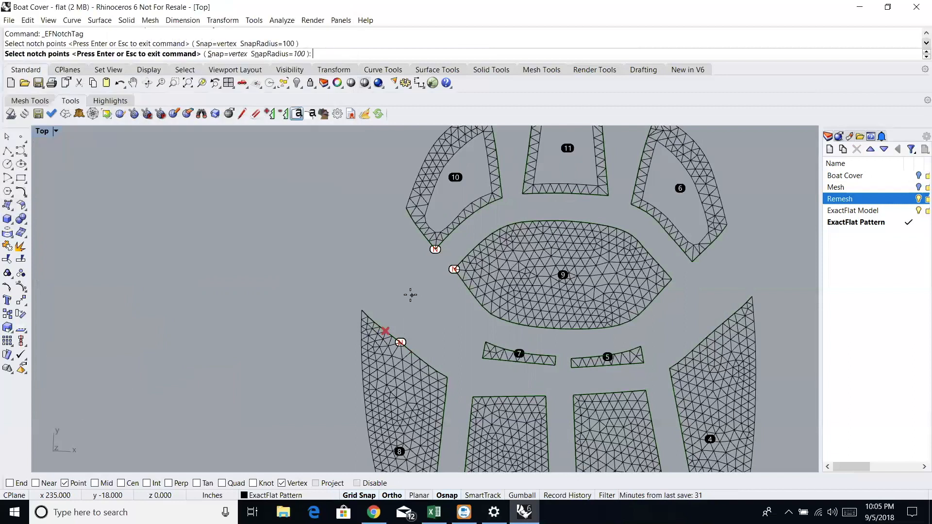
{"action": "left_click", "coordinate": [502, 205]}
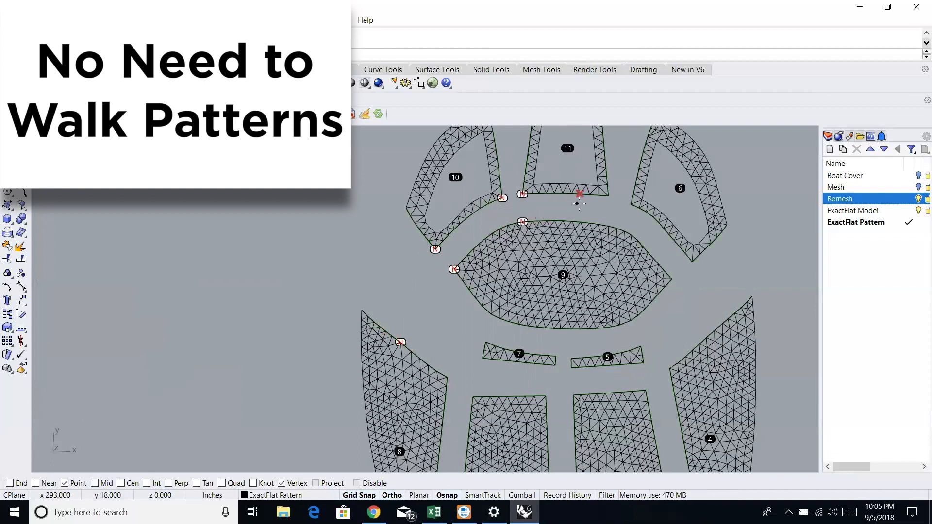
{"action": "left_click", "coordinate": [606, 198]}
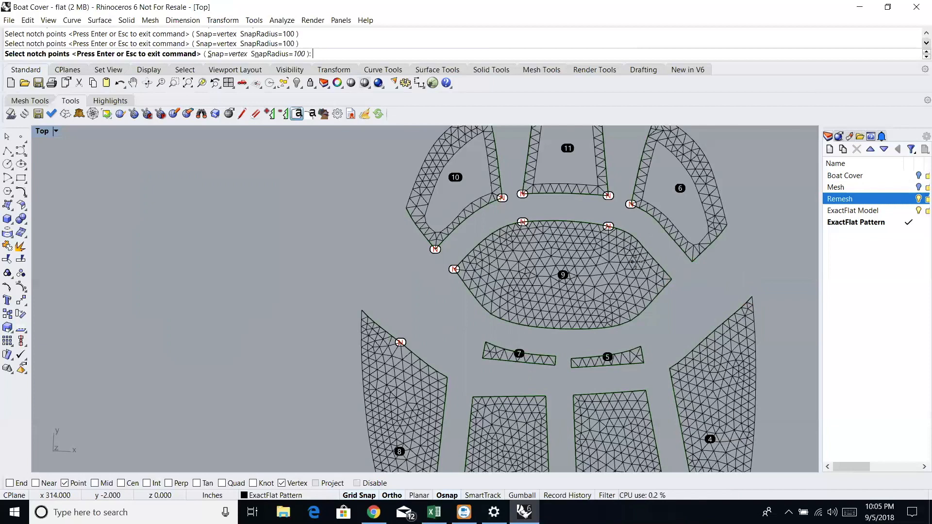
- Place a notch on the 3D cover at the corner where panels 9, 6 and 4 meet
{"action": "left_click", "coordinate": [188, 83]}
{"action": "scroll", "coordinate": [179, 189], "scroll_direction": "up", "scroll_amount": 4}
{"action": "scroll", "coordinate": [168, 186], "scroll_direction": "up", "scroll_amount": 2}
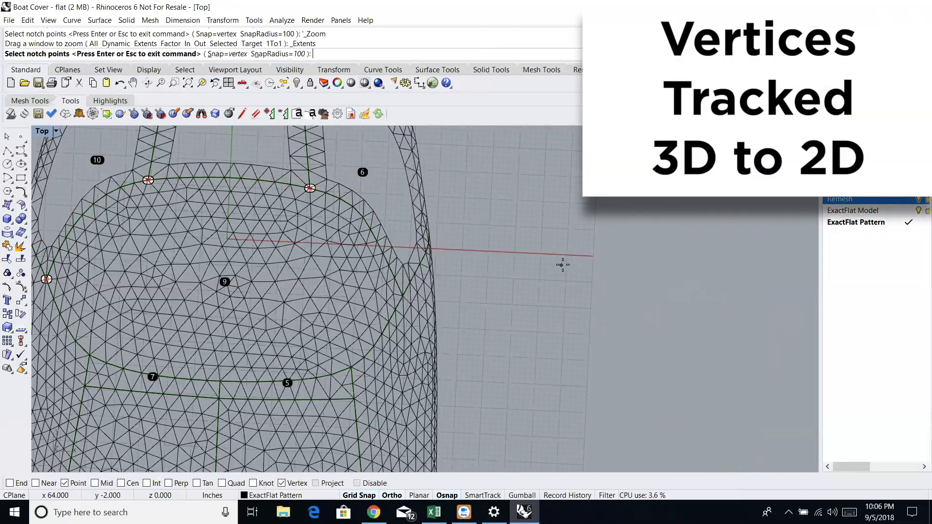
{"action": "left_click", "coordinate": [187, 83]}
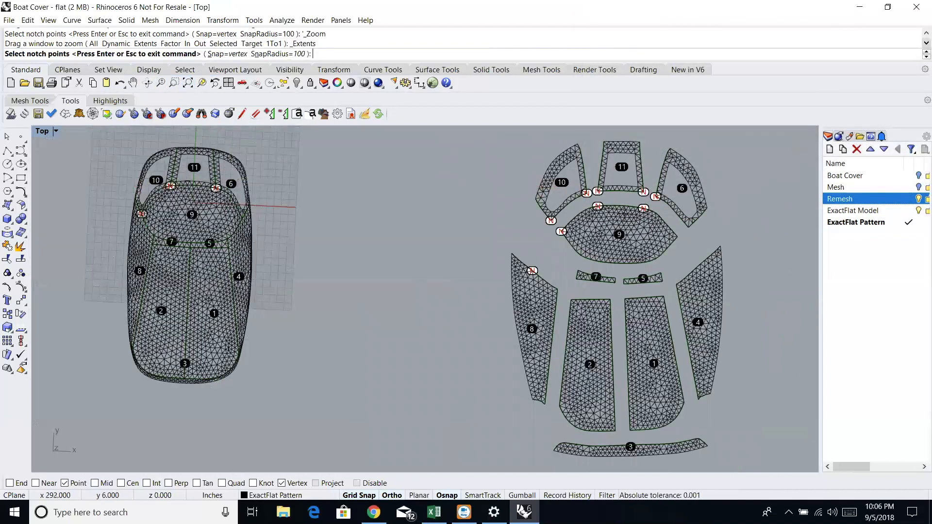
{"action": "left_click", "coordinate": [176, 85]}
{"action": "left_click_drag", "start_coordinate": [251, 210], "coordinate": [237, 222]}
{"action": "left_click", "coordinate": [292, 225]}
{"action": "scroll", "coordinate": [289, 226], "scroll_direction": "down", "scroll_amount": 2}
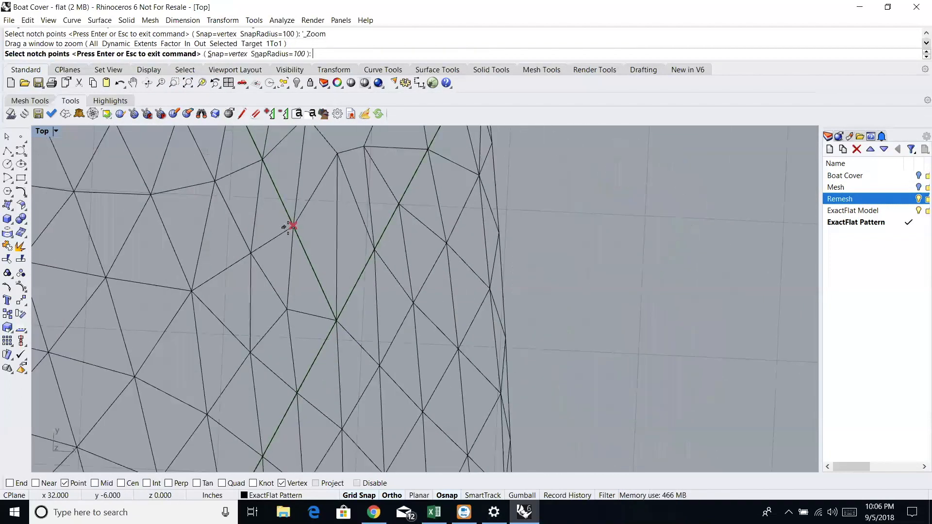
{"action": "scroll", "coordinate": [289, 226], "scroll_direction": "down", "scroll_amount": 3}
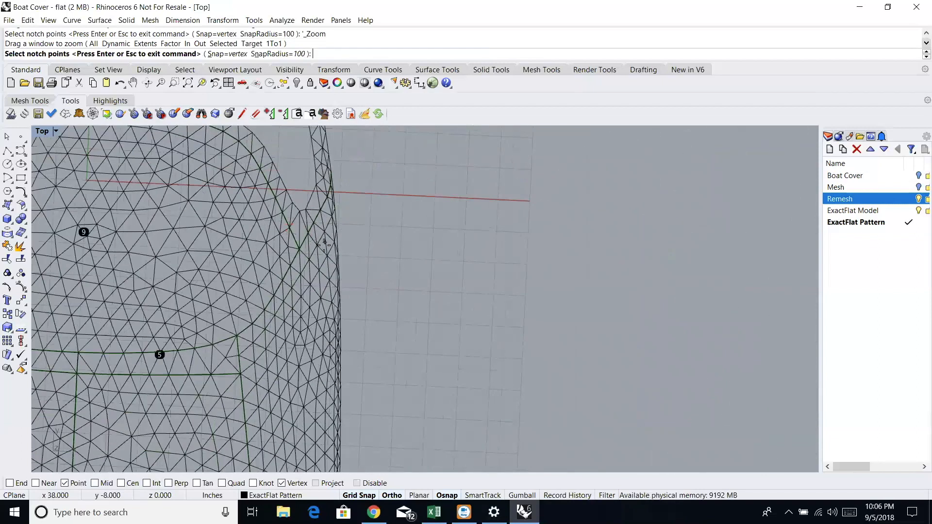
{"action": "left_click", "coordinate": [299, 248]}
{"action": "left_click", "coordinate": [299, 248]}
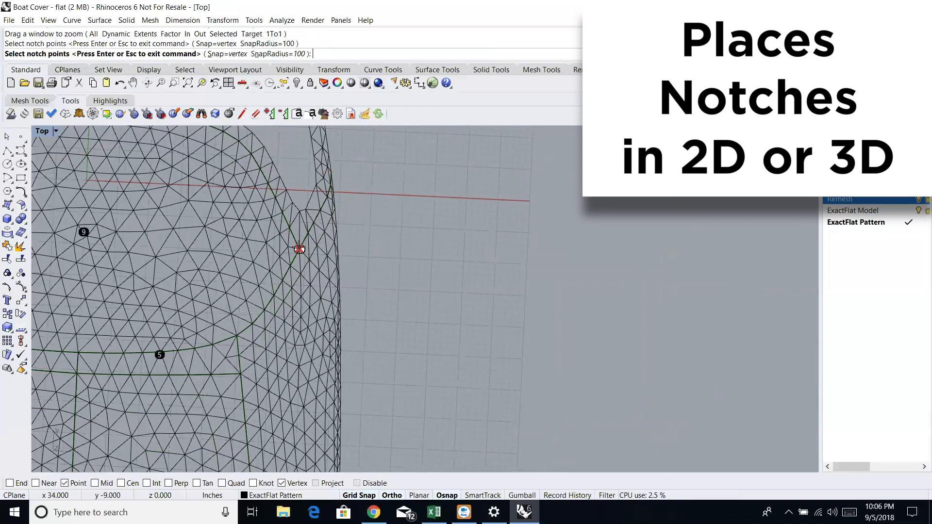
{"action": "left_click", "coordinate": [187, 84]}
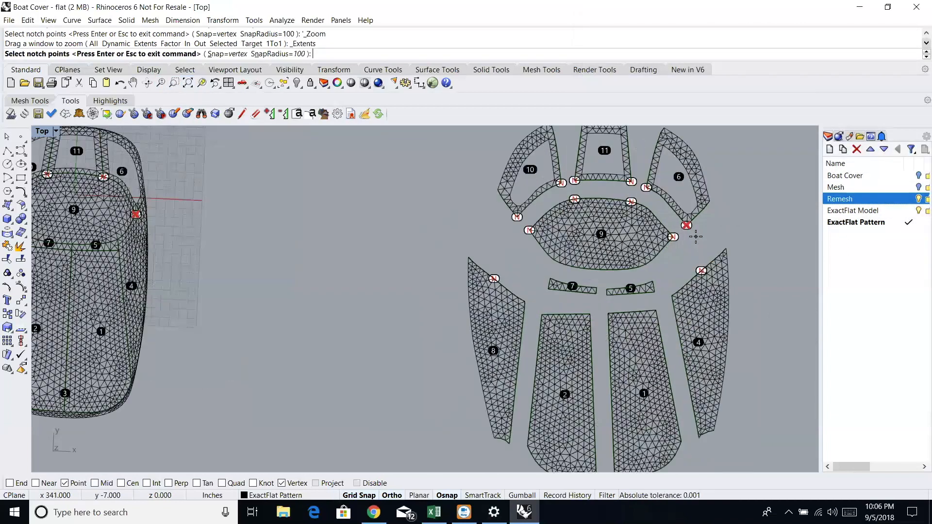
{"action": "scroll", "coordinate": [696, 236], "scroll_direction": "up", "scroll_amount": 3}
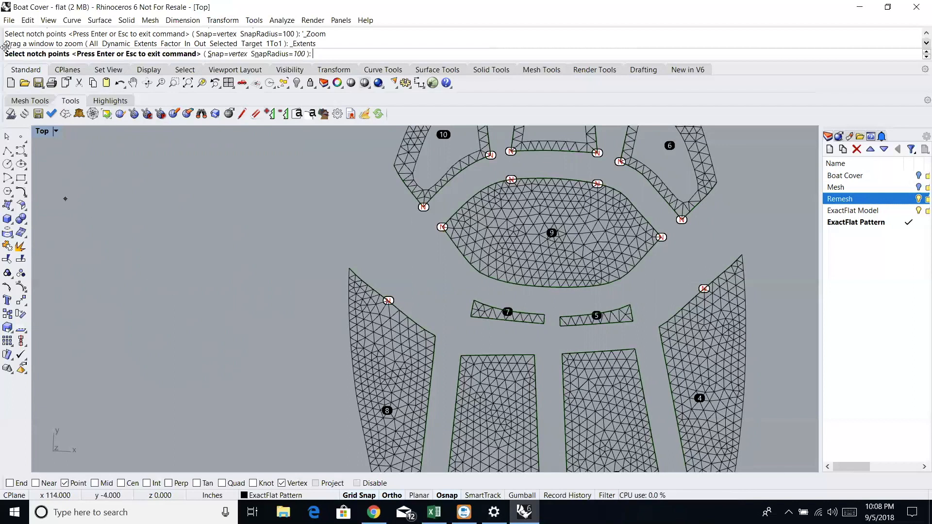
- Hide the ExactFlat Model and Remesh layers so only the flat pattern pieces show
{"action": "left_click", "coordinate": [188, 83]}
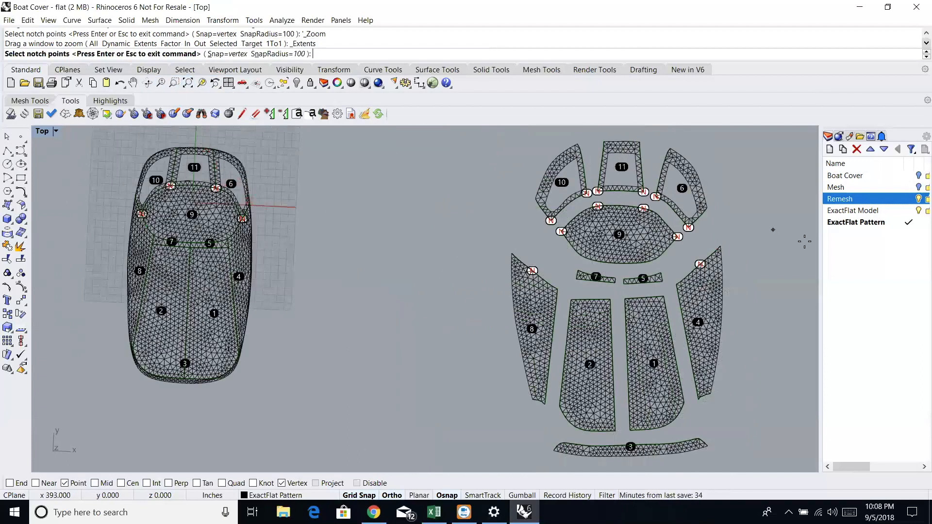
{"action": "left_click", "coordinate": [917, 211]}
{"action": "left_click", "coordinate": [917, 212]}
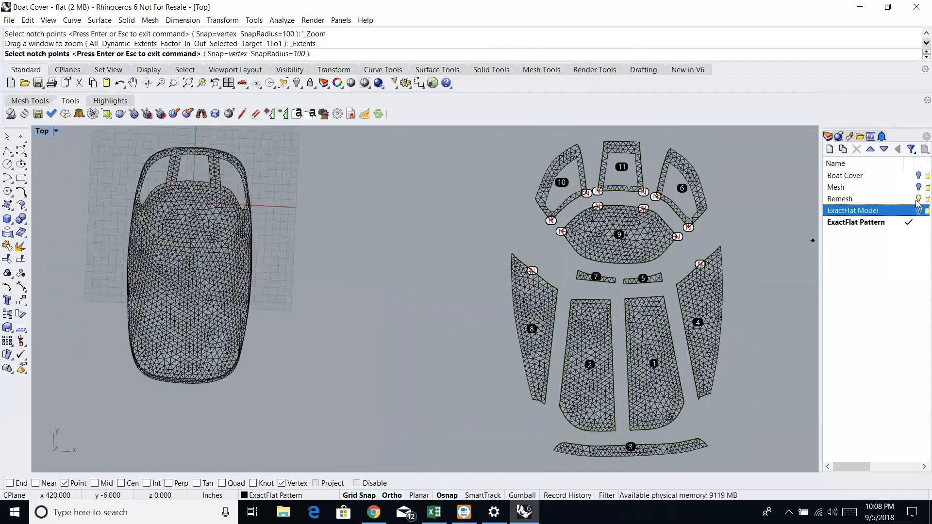
{"action": "left_click", "coordinate": [918, 199]}
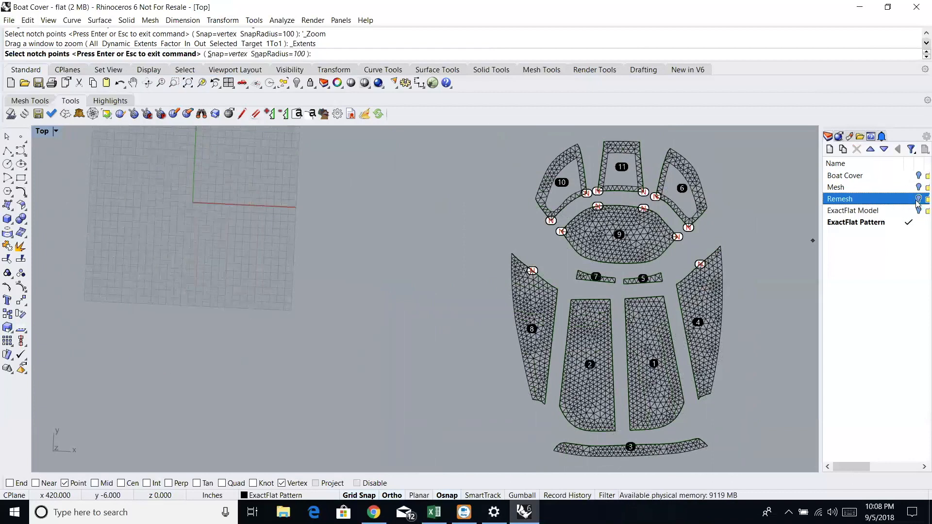
{"action": "left_click", "coordinate": [188, 84]}
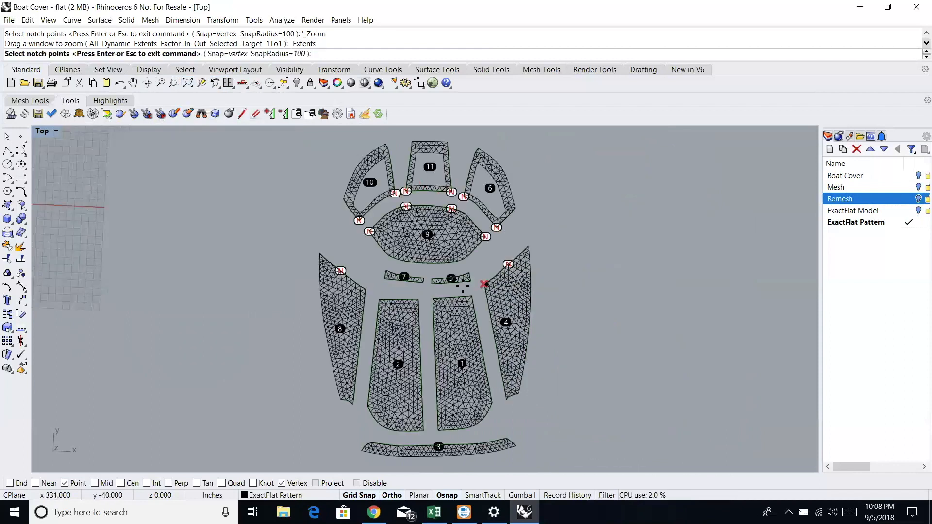
- Place notches at the corners of strips 7 and 5 and the upper corners of pieces 1 and 2
{"action": "scroll", "coordinate": [385, 262], "scroll_direction": "up", "scroll_amount": 3}
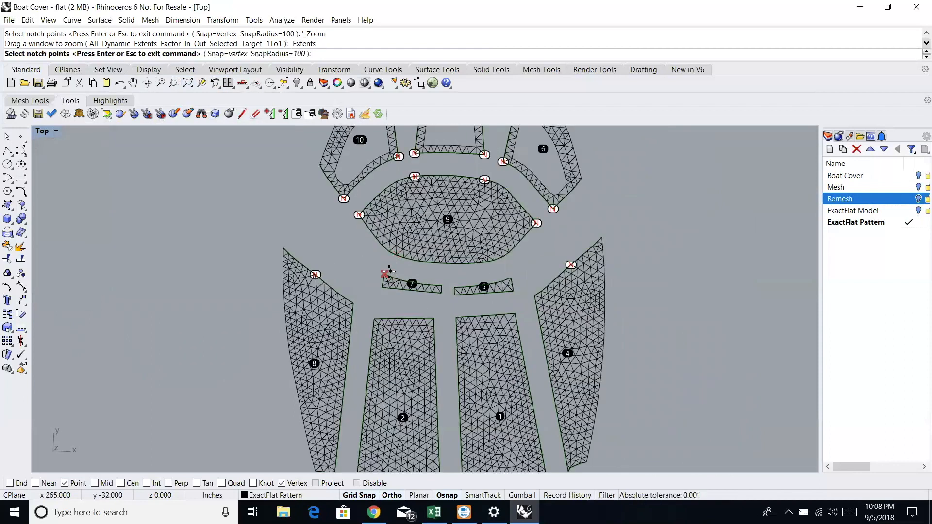
{"action": "left_click", "coordinate": [442, 285]}
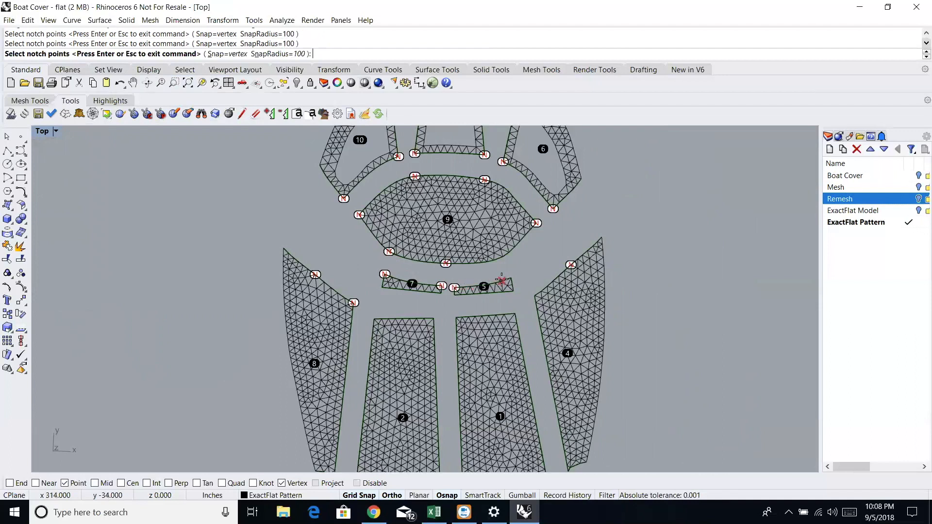
{"action": "left_click", "coordinate": [511, 277]}
{"action": "left_click", "coordinate": [515, 313]}
{"action": "left_click", "coordinate": [459, 317]}
{"action": "left_click", "coordinate": [432, 318]}
{"action": "left_click", "coordinate": [374, 319]}
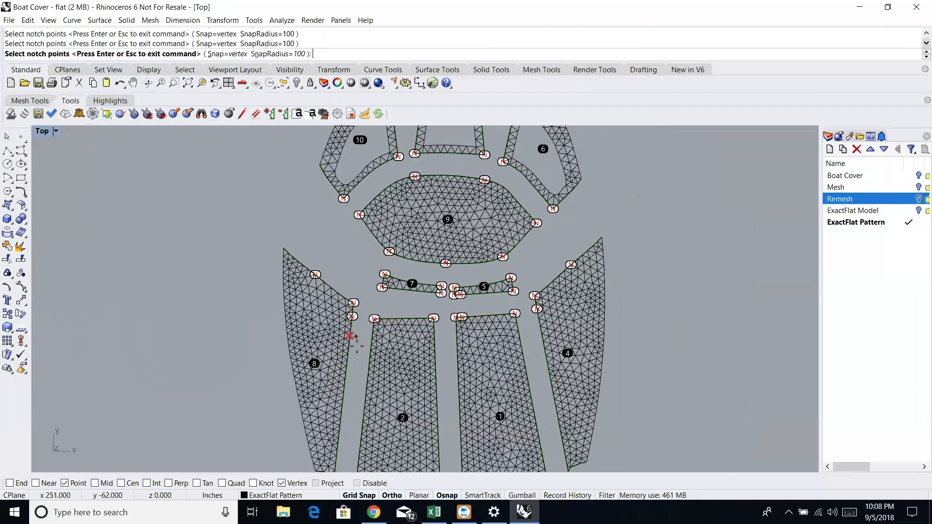
- Place notches midway and low on the seams joining pieces 1 and 2 to side pieces 4 and 8, and midway between 1 and 2
{"action": "scroll", "coordinate": [358, 354], "scroll_direction": "up", "scroll_amount": 2}
{"action": "scroll", "coordinate": [358, 355], "scroll_direction": "down", "scroll_amount": 3}
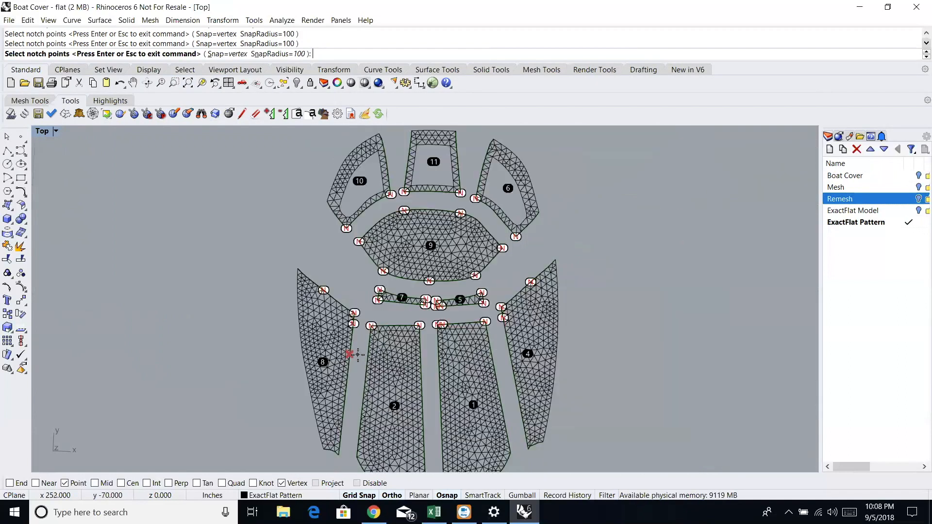
{"action": "left_click", "coordinate": [364, 382]}
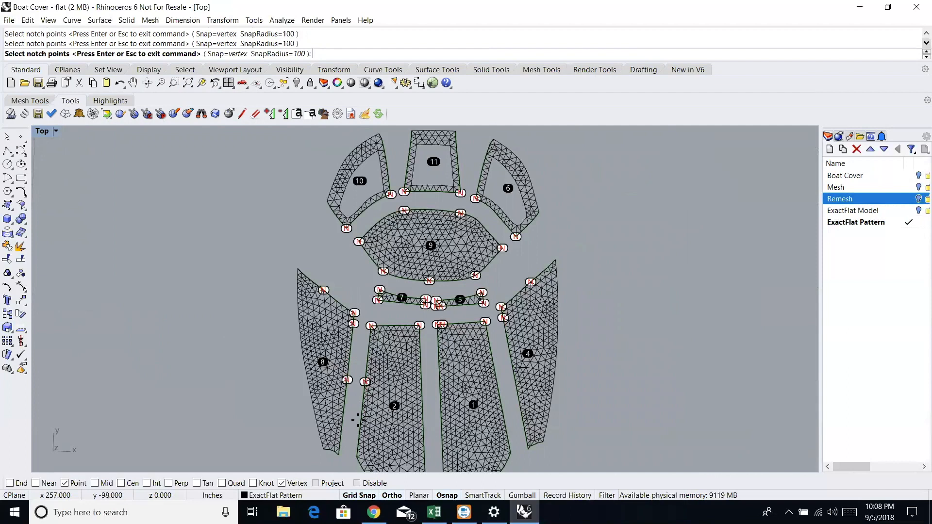
{"action": "left_click", "coordinate": [354, 456]}
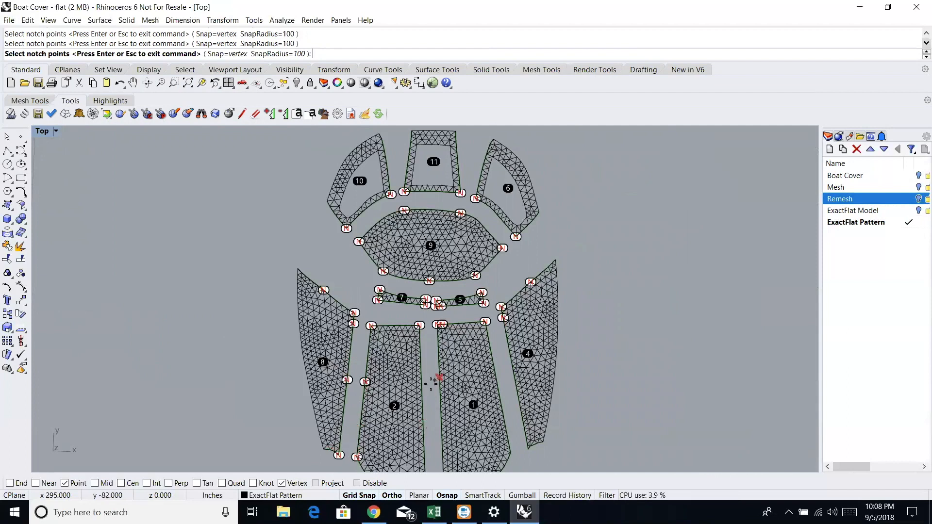
{"action": "left_click", "coordinate": [423, 383]}
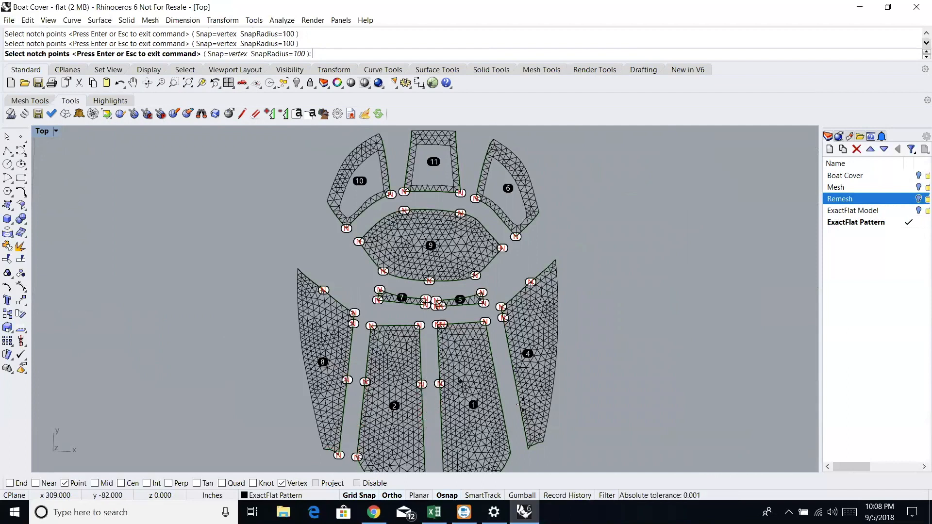
{"action": "left_click", "coordinate": [497, 382]}
{"action": "left_click", "coordinate": [524, 449]}
- Place a notch at the lower end of the seam between pieces 1 and 2 where it meets piece 3, and finish notch tagging
{"action": "scroll", "coordinate": [529, 441], "scroll_direction": "up", "scroll_amount": 6}
{"action": "scroll", "coordinate": [525, 443], "scroll_direction": "down", "scroll_amount": 10}
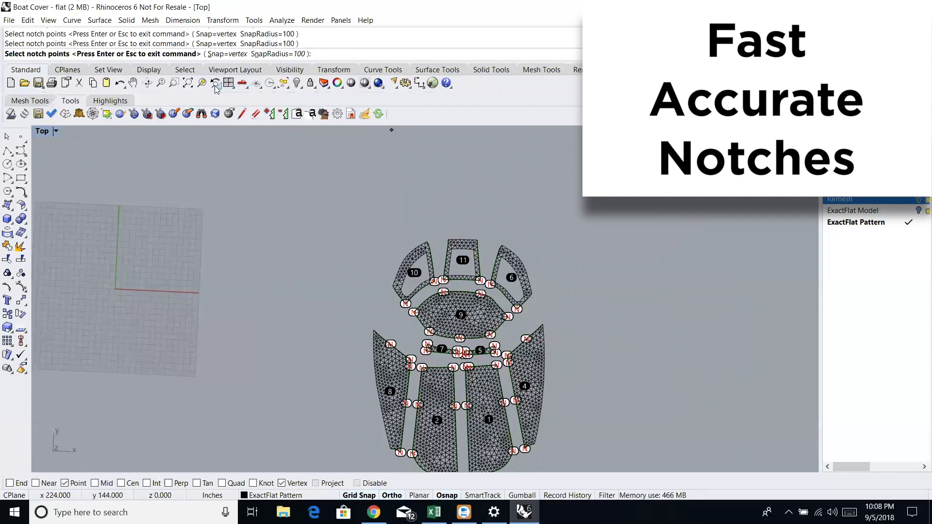
{"action": "left_click", "coordinate": [187, 83]}
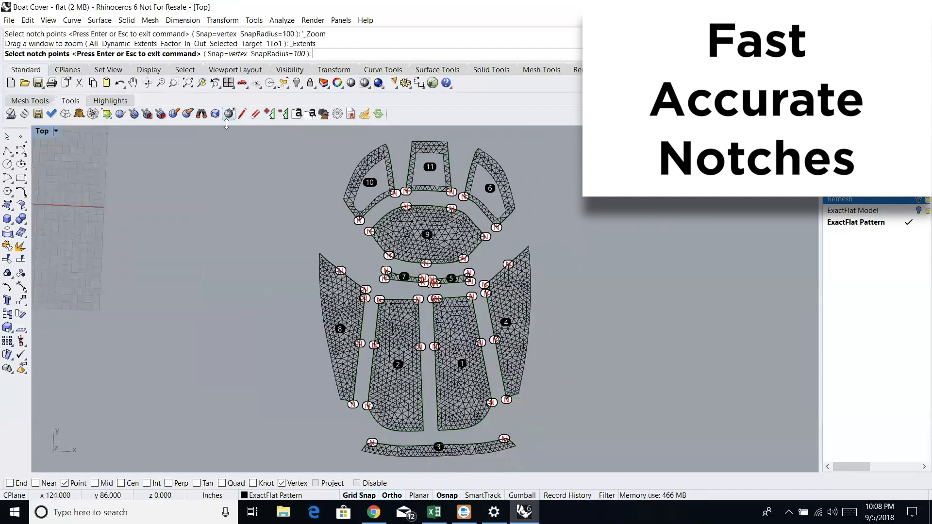
{"action": "left_click", "coordinate": [424, 432]}
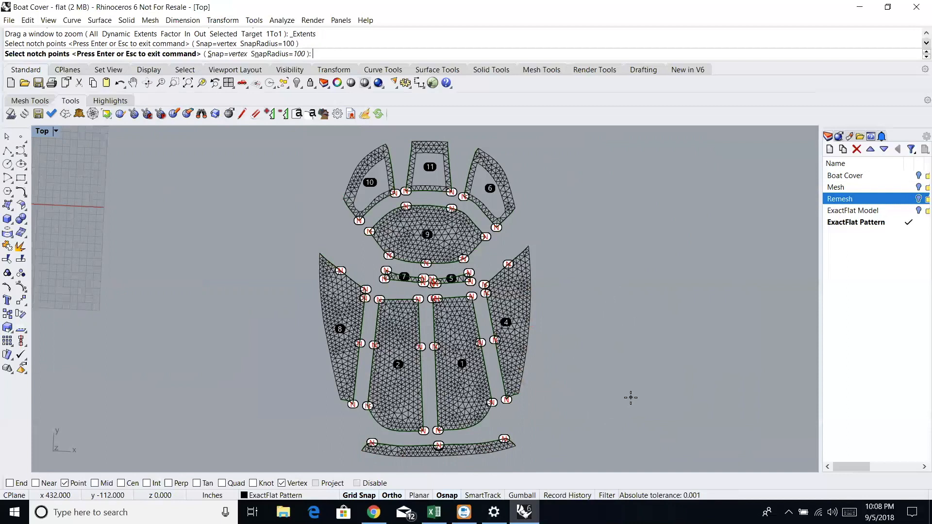
{"action": "key", "text": "Return"}
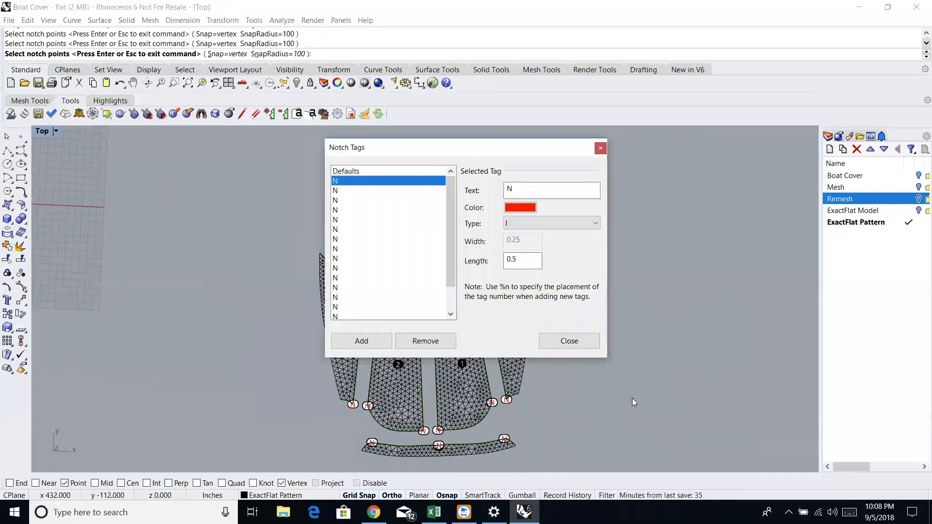
{"action": "left_click", "coordinate": [585, 337]}
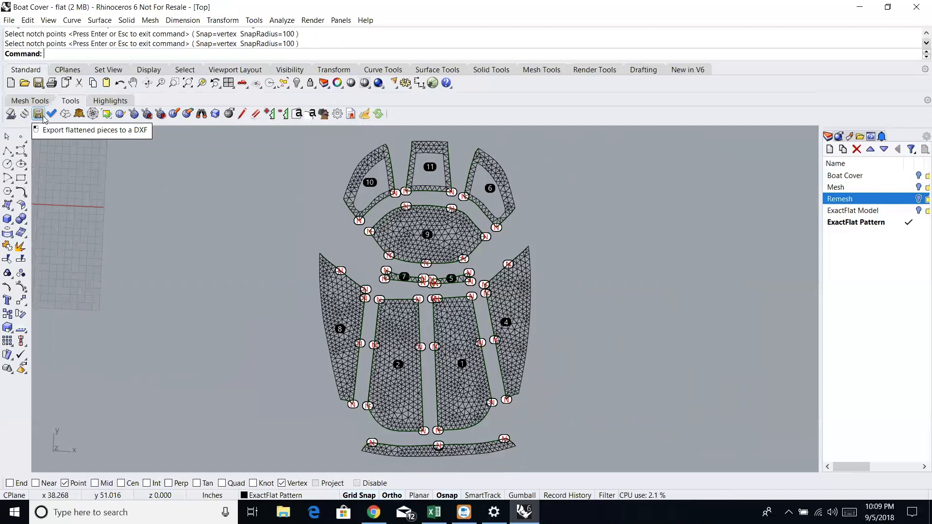
- Review the ExactFlat DXF Export options for edge type, edge splitting, seam and text, and accept them
{"action": "left_click", "coordinate": [43, 116]}
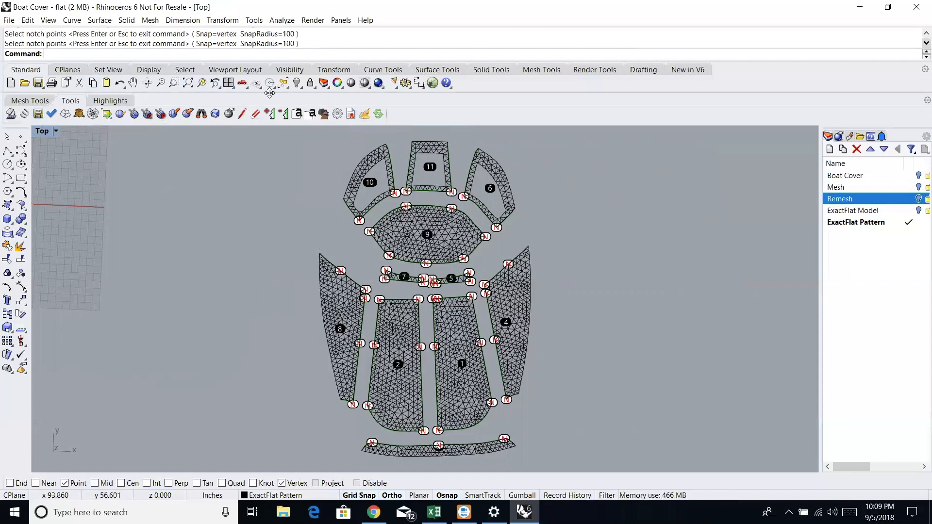
{"action": "left_click", "coordinate": [335, 116]}
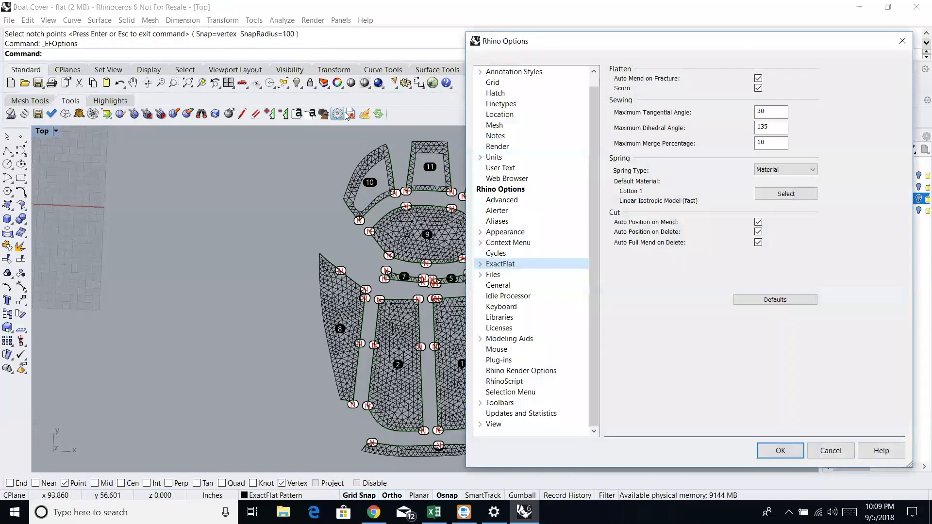
{"action": "left_click", "coordinate": [481, 264]}
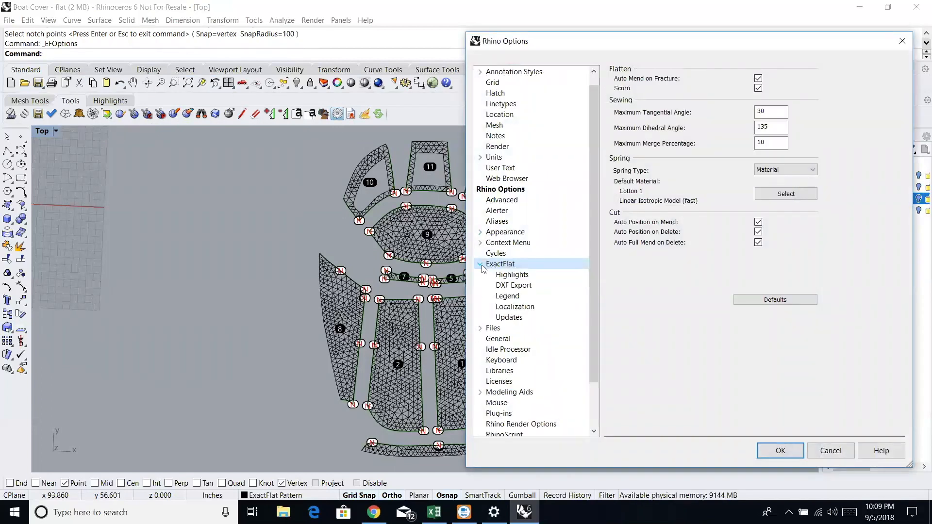
{"action": "left_click", "coordinate": [508, 287]}
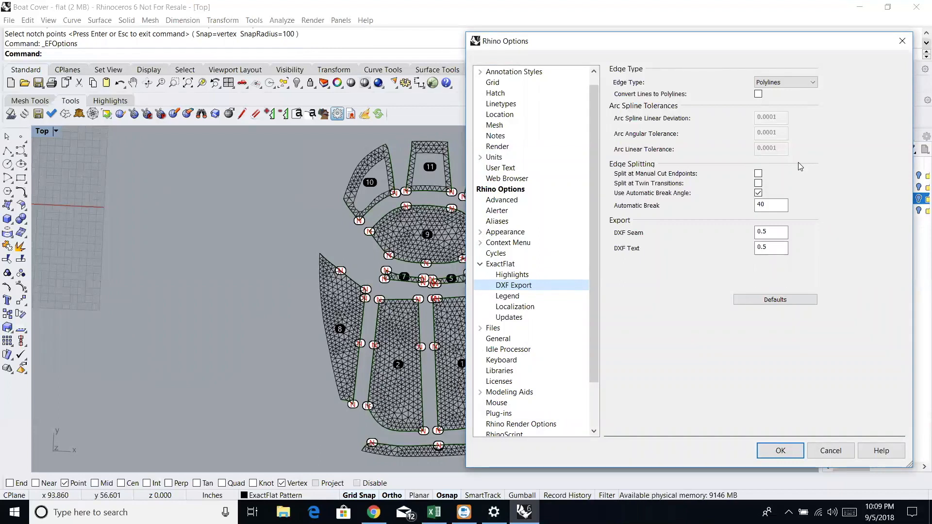
{"action": "left_click", "coordinate": [801, 451]}
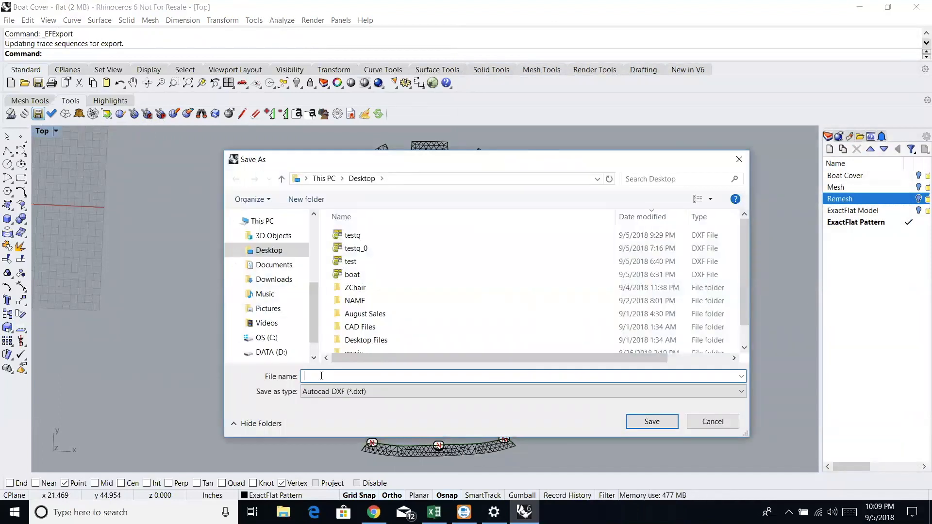
- Save the flattened pattern export to the Desktop as an Autocad DXF file named cover
{"action": "type", "text": "cover"}
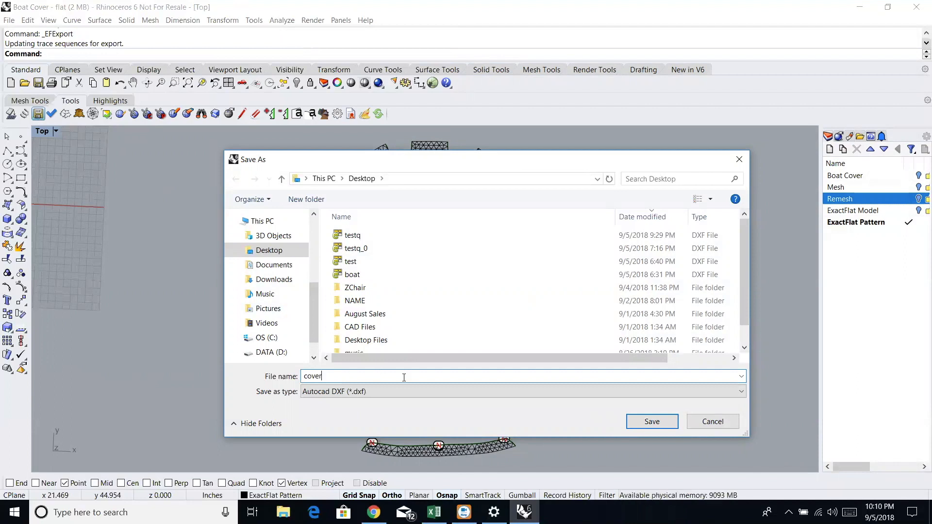
{"action": "left_click", "coordinate": [644, 423]}
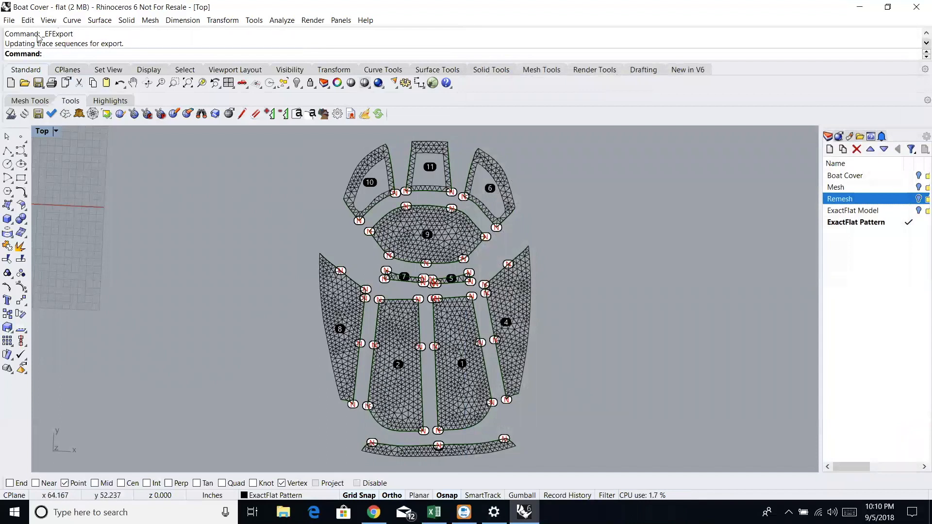
- Open the cover DXF file from the Desktop, keeping model and layout units in inches, and maximize the Top view
{"action": "left_click", "coordinate": [9, 20]}
{"action": "left_click", "coordinate": [25, 43]}
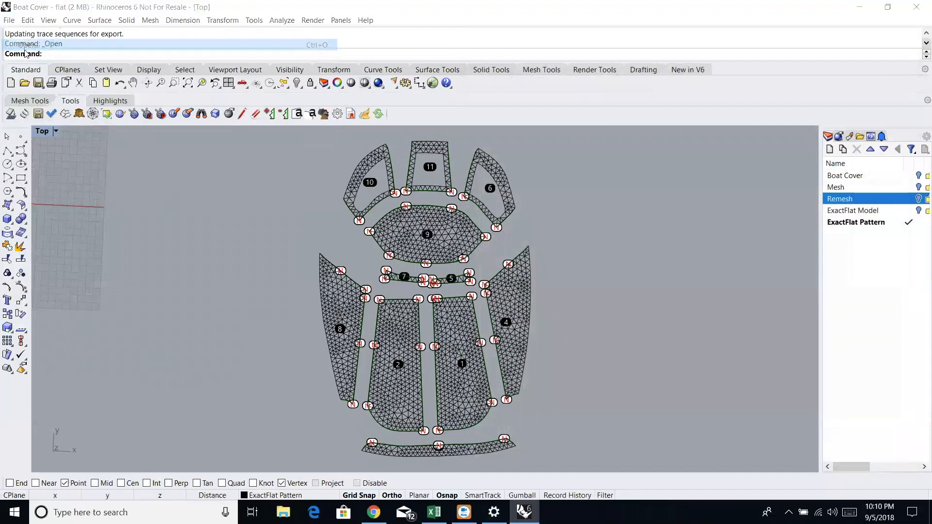
{"action": "left_click", "coordinate": [475, 302]}
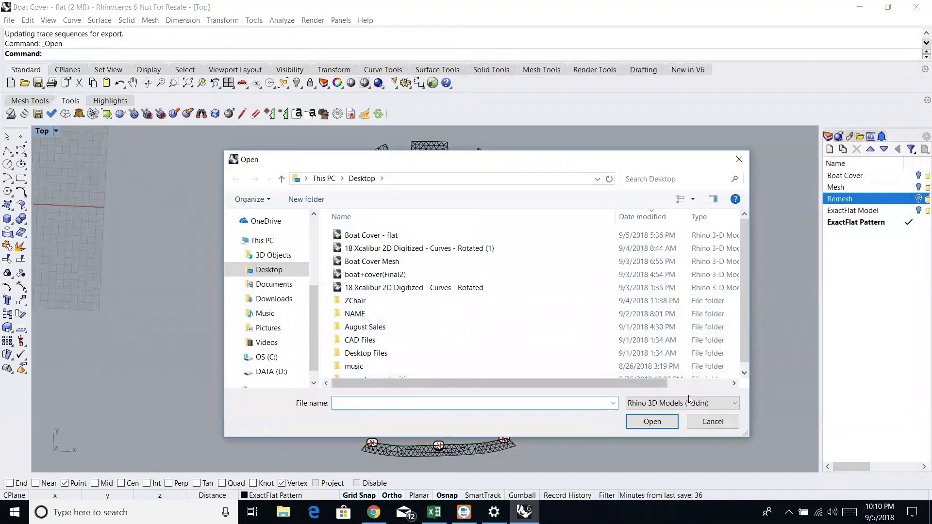
{"action": "left_click", "coordinate": [689, 401]}
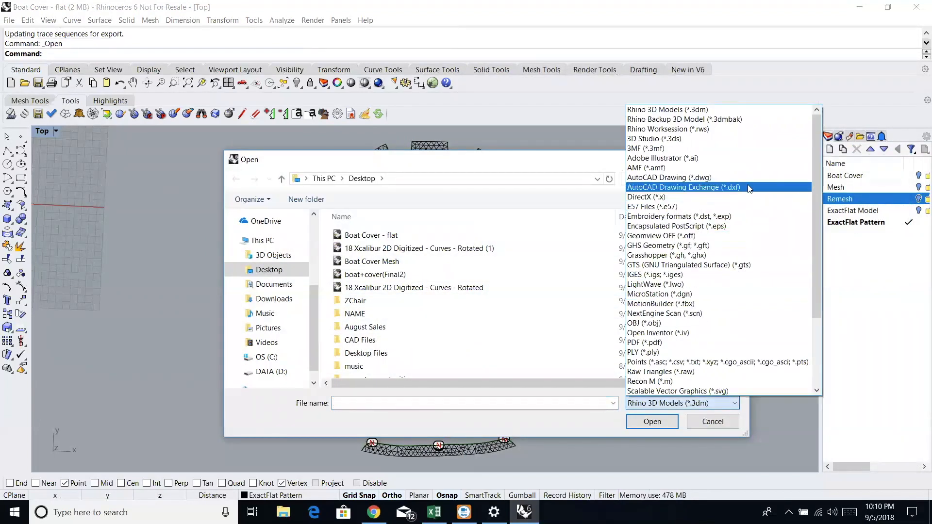
{"action": "left_click", "coordinate": [748, 188]}
{"action": "left_click", "coordinate": [368, 240]}
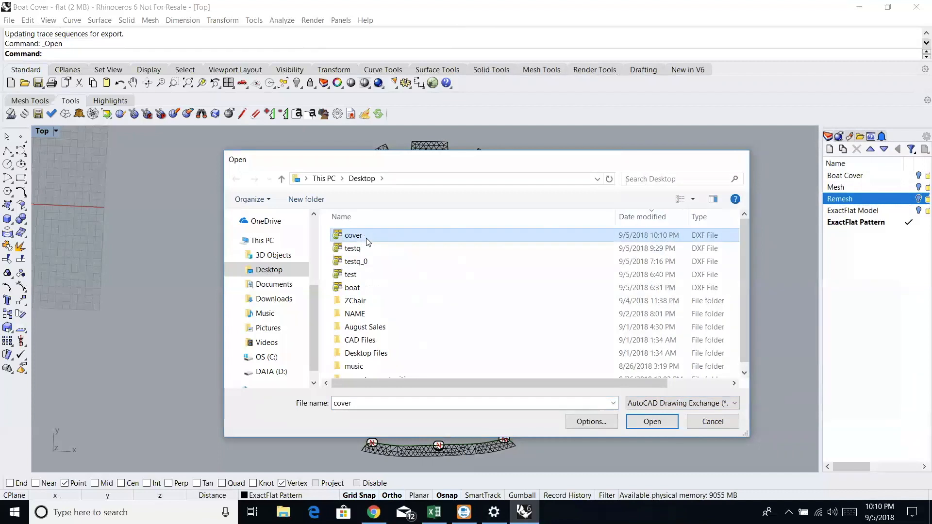
{"action": "double_click", "coordinate": [368, 239]}
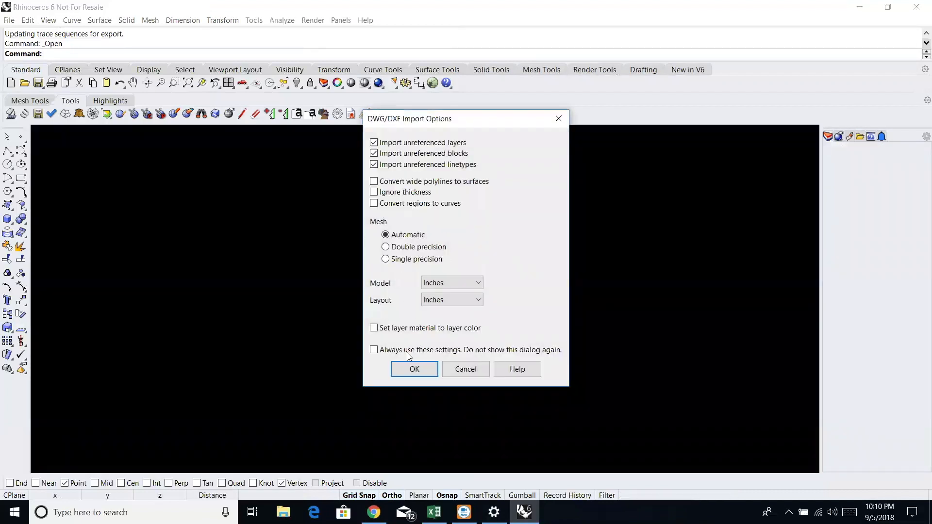
{"action": "left_click", "coordinate": [411, 369]}
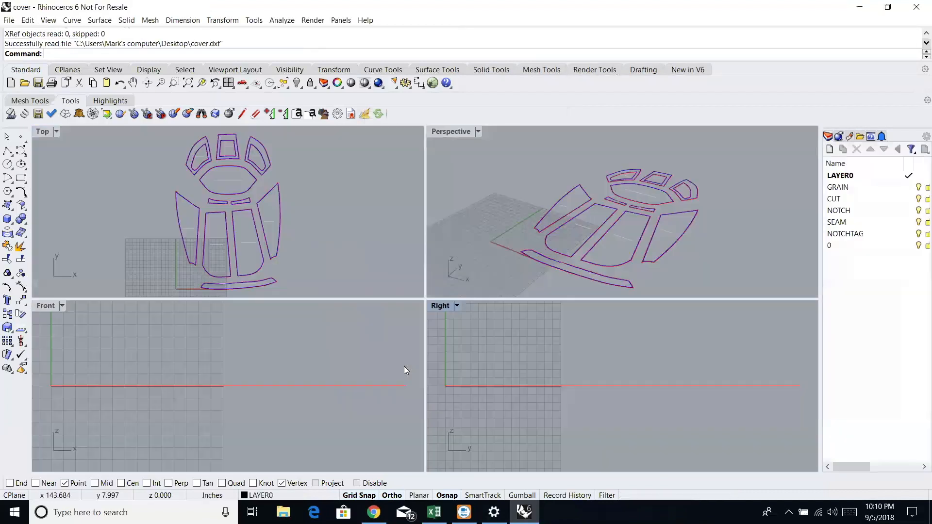
{"action": "double_click", "coordinate": [42, 133]}
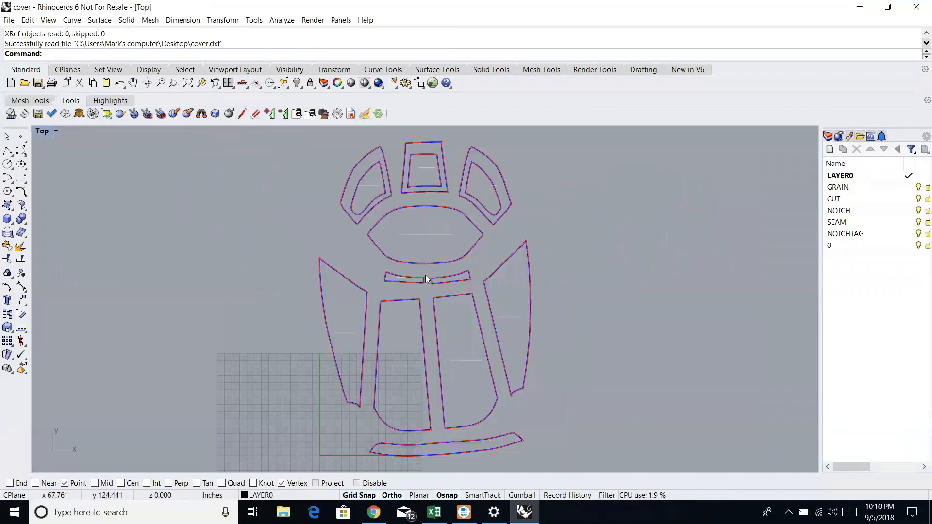
- Examine the seam lines, cut lines, N notch tags and corner notch mark on the imported pattern pieces up close
{"action": "scroll", "coordinate": [417, 259], "scroll_direction": "up", "scroll_amount": 10}
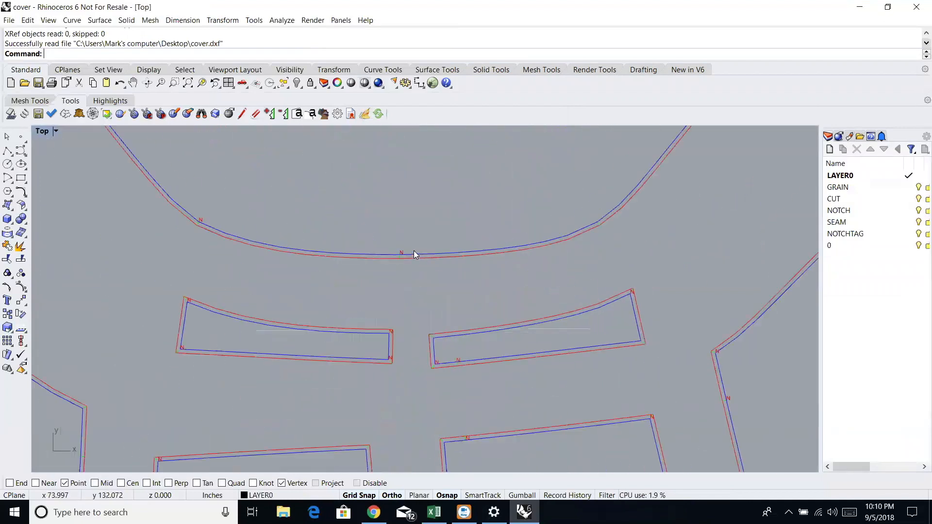
{"action": "scroll", "coordinate": [407, 254], "scroll_direction": "up", "scroll_amount": 2}
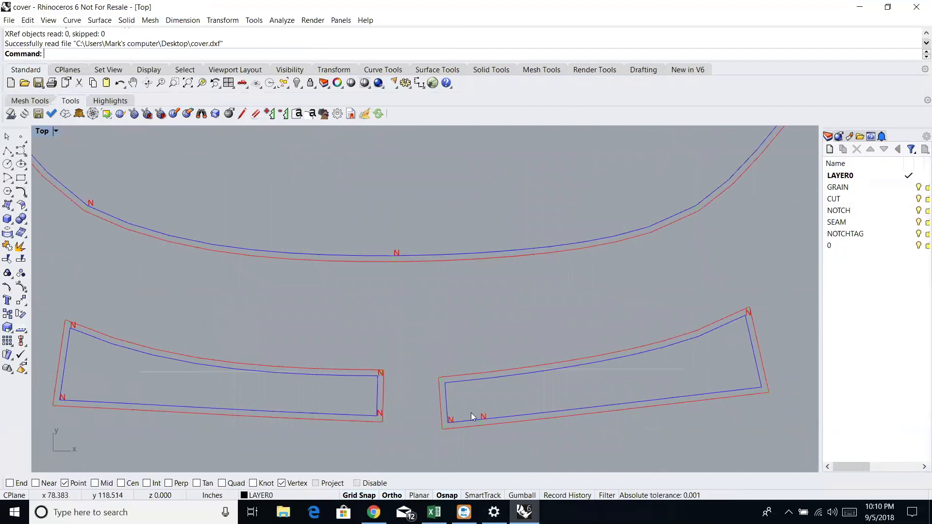
{"action": "scroll", "coordinate": [343, 256], "scroll_direction": "down", "scroll_amount": 6}
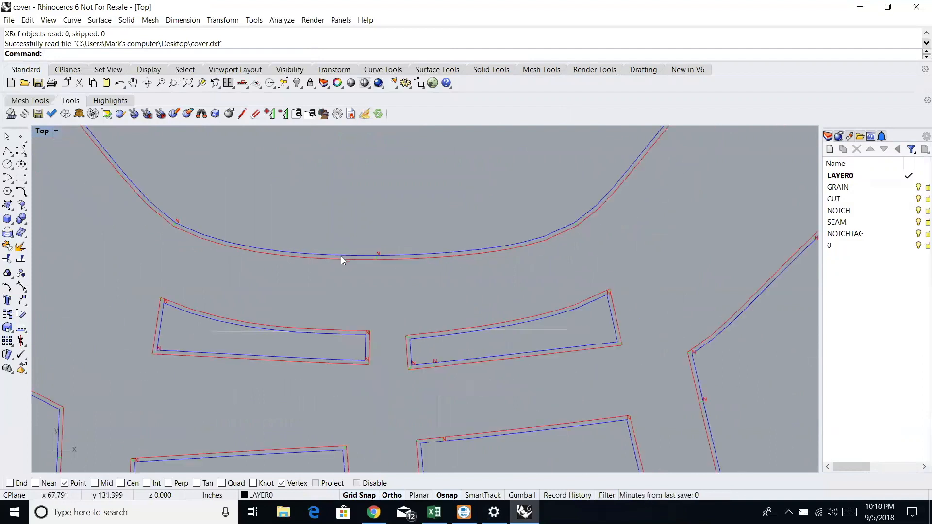
{"action": "scroll", "coordinate": [267, 359], "scroll_direction": "up", "scroll_amount": 10}
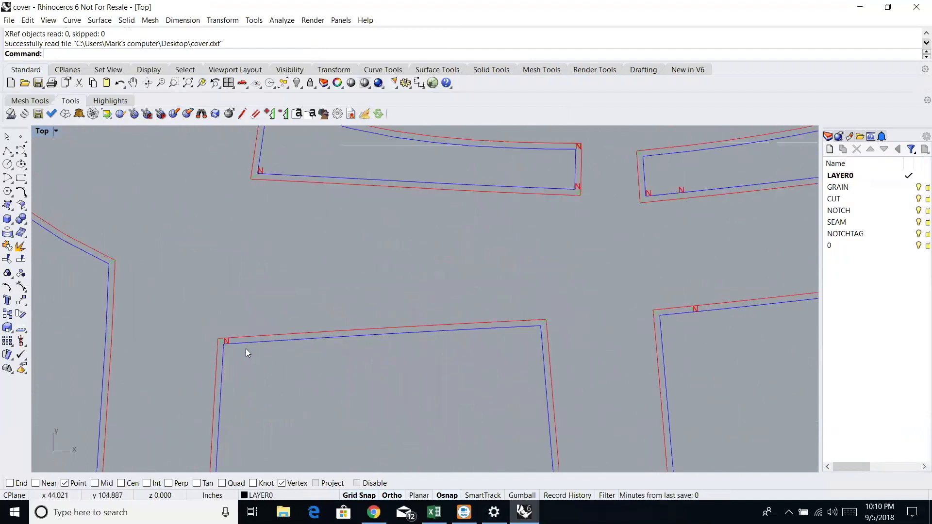
{"action": "scroll", "coordinate": [657, 326], "scroll_direction": "down", "scroll_amount": 5}
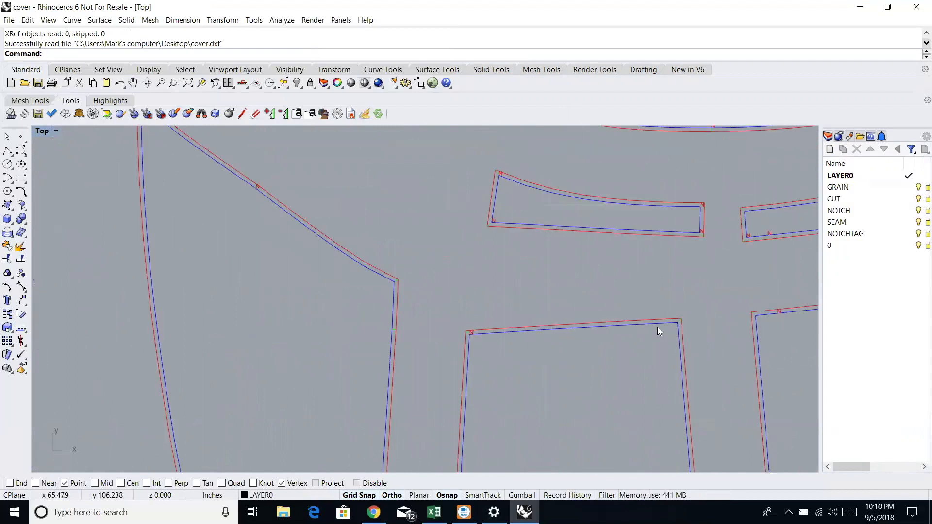
{"action": "scroll", "coordinate": [742, 281], "scroll_direction": "down", "scroll_amount": 4}
{"action": "scroll", "coordinate": [709, 237], "scroll_direction": "up", "scroll_amount": 2}
{"action": "scroll", "coordinate": [709, 237], "scroll_direction": "up", "scroll_amount": 8}
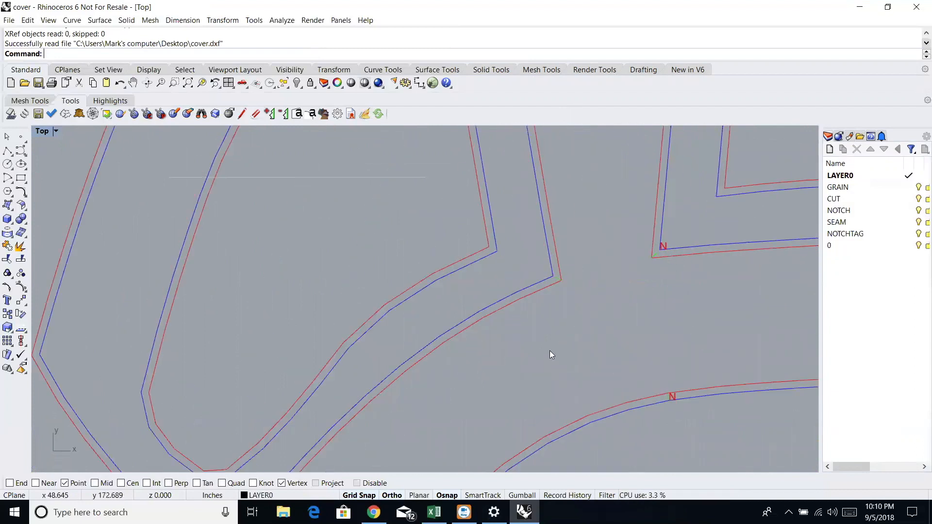
{"action": "scroll", "coordinate": [645, 252], "scroll_direction": "up", "scroll_amount": 6}
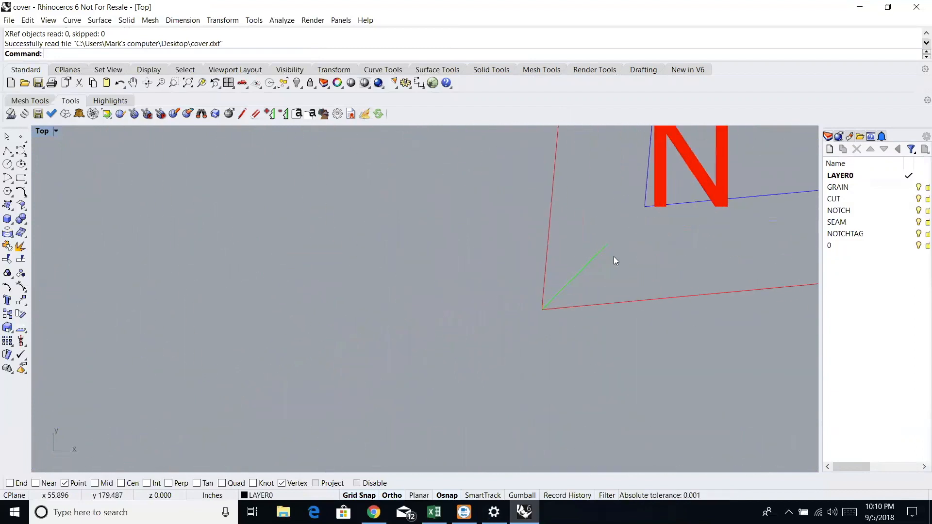
{"action": "left_click", "coordinate": [592, 264]}
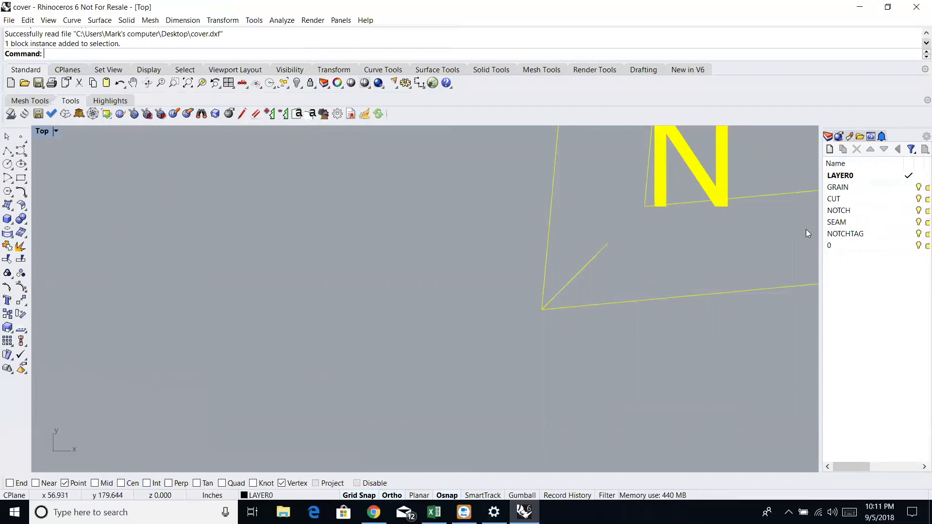
{"action": "left_click", "coordinate": [187, 83]}
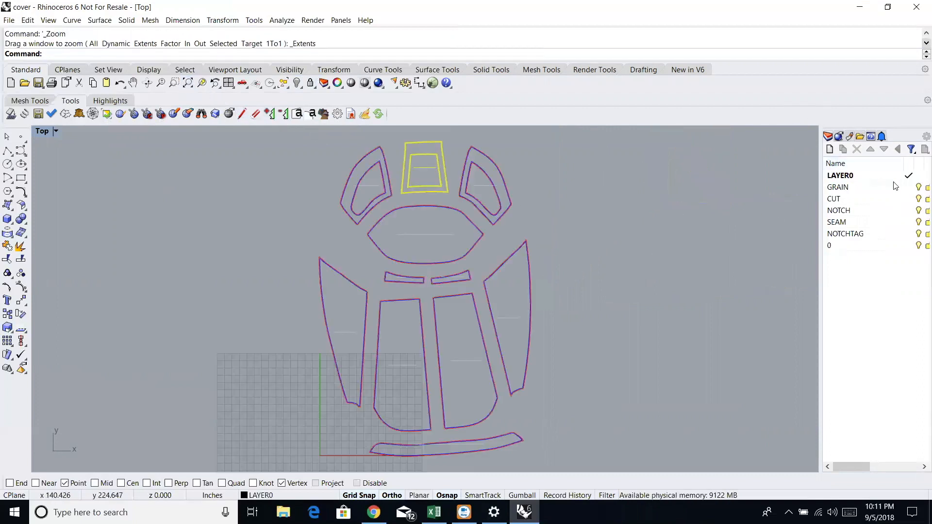
- Switch the GRAIN layer off and back on and inspect the grain lines inside the upper window pieces
{"action": "left_click", "coordinate": [918, 188]}
{"action": "left_click", "coordinate": [919, 188]}
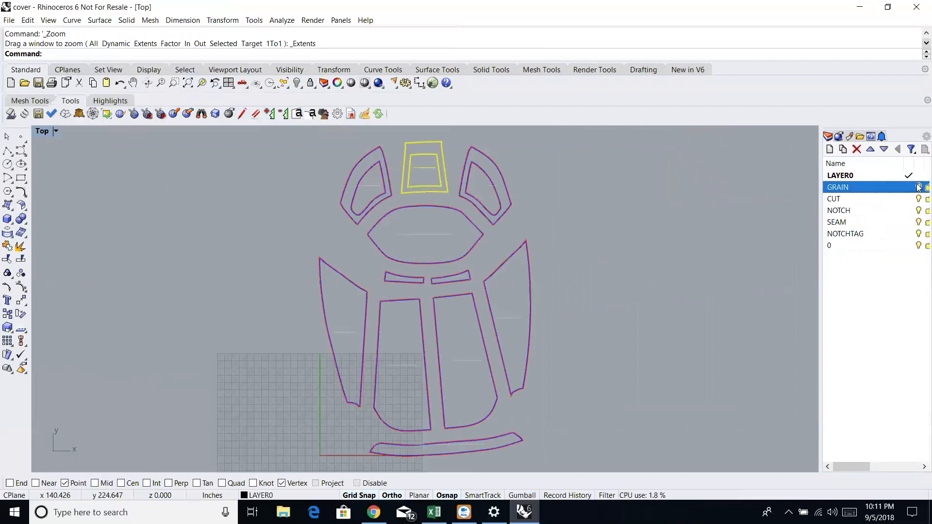
{"action": "left_click", "coordinate": [485, 186]}
{"action": "left_click", "coordinate": [413, 169]}
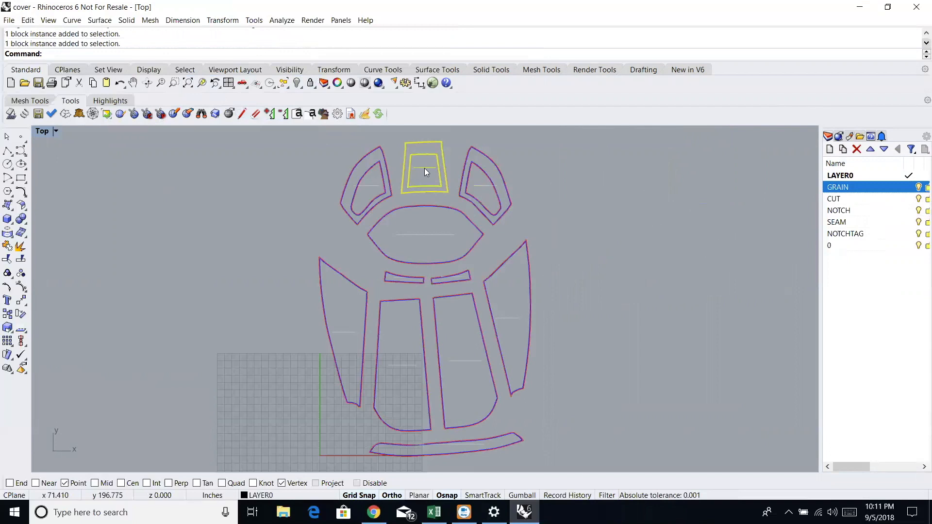
{"action": "scroll", "coordinate": [368, 187], "scroll_direction": "up", "scroll_amount": 6}
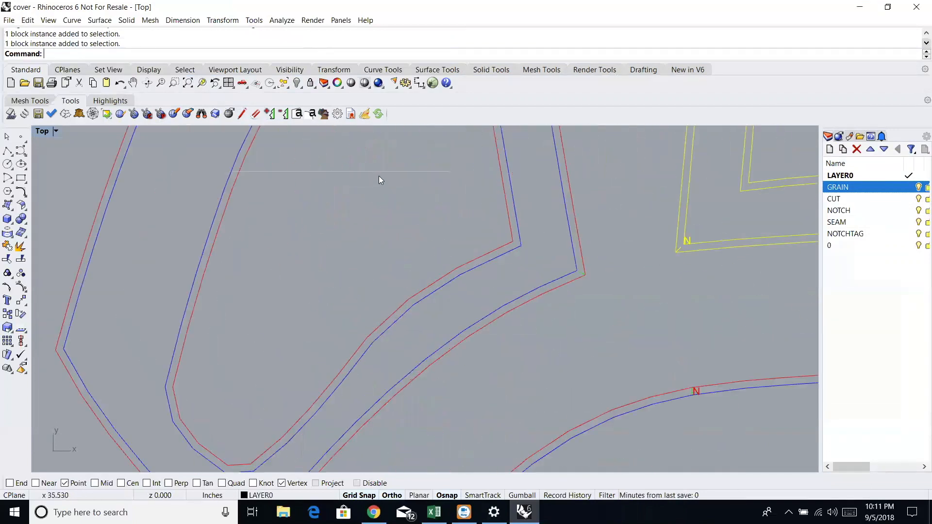
{"action": "scroll", "coordinate": [444, 178], "scroll_direction": "down", "scroll_amount": 8}
{"action": "scroll", "coordinate": [891, 190], "scroll_direction": "right", "scroll_amount": 1}
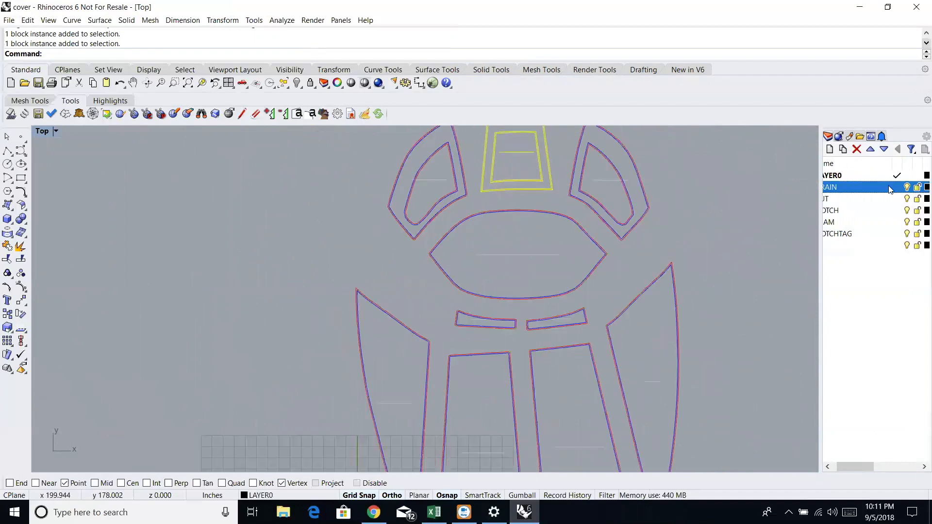
{"action": "scroll", "coordinate": [834, 294], "scroll_direction": "left", "scroll_amount": 1}
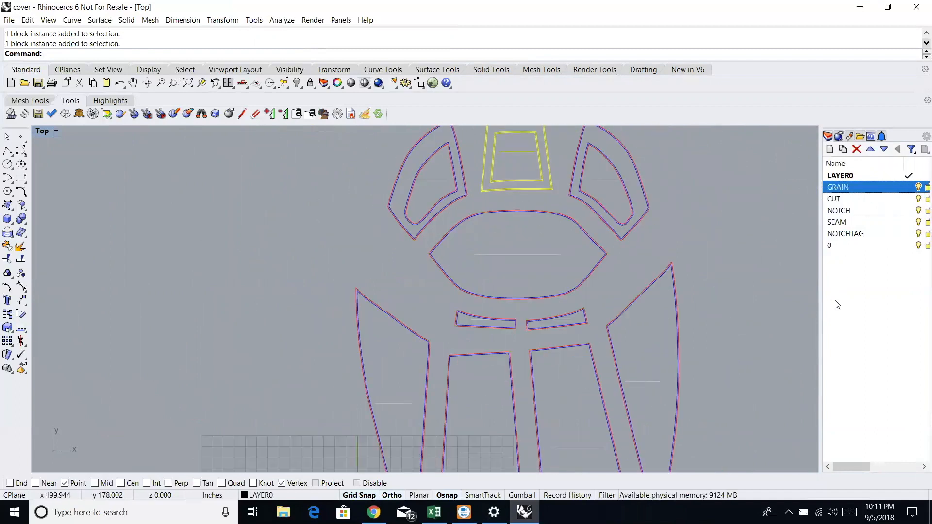
- Toggle the visibility of the CUT and NOTCH layers to check their contents, leaving both layers on
{"action": "left_click", "coordinate": [918, 199]}
{"action": "left_click", "coordinate": [918, 199]}
{"action": "left_click", "coordinate": [918, 199]}
{"action": "left_click", "coordinate": [918, 199]}
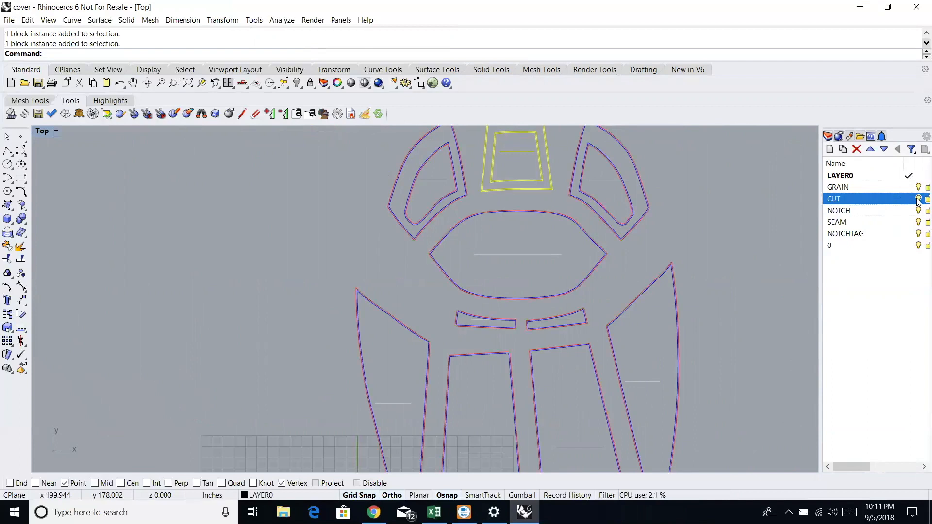
{"action": "left_click", "coordinate": [918, 210]}
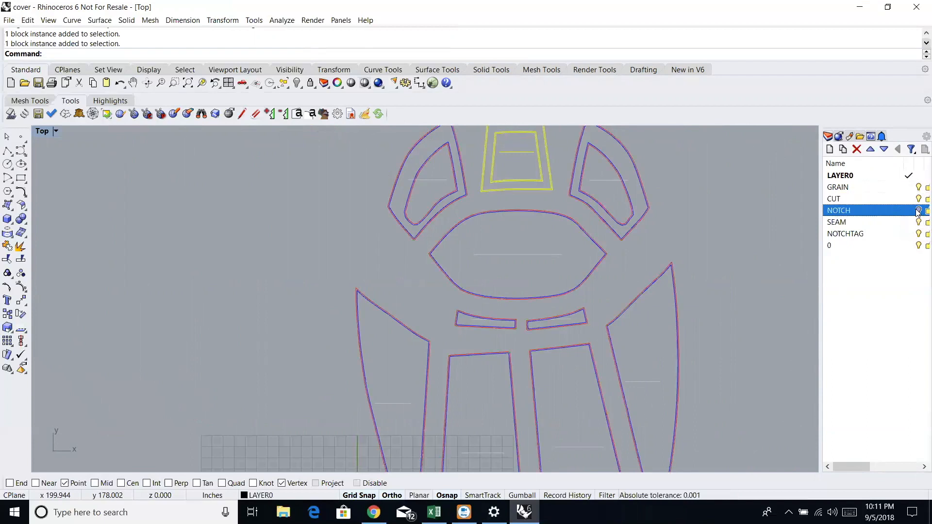
{"action": "left_click", "coordinate": [918, 211]}
{"action": "left_click", "coordinate": [918, 211]}
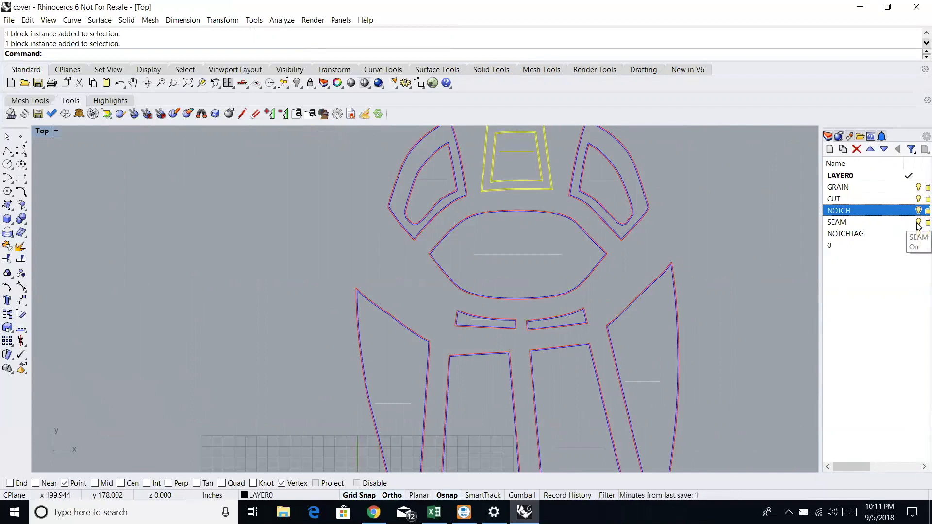
- Toggle the visibility of the SEAM and NOTCHTAG layers to check their contents, leaving both layers on
{"action": "left_click", "coordinate": [918, 222]}
{"action": "left_click", "coordinate": [918, 223]}
{"action": "left_click", "coordinate": [919, 223]}
{"action": "left_click", "coordinate": [919, 223]}
{"action": "left_click", "coordinate": [919, 224]}
{"action": "left_click", "coordinate": [918, 235]}
{"action": "left_click", "coordinate": [918, 234]}
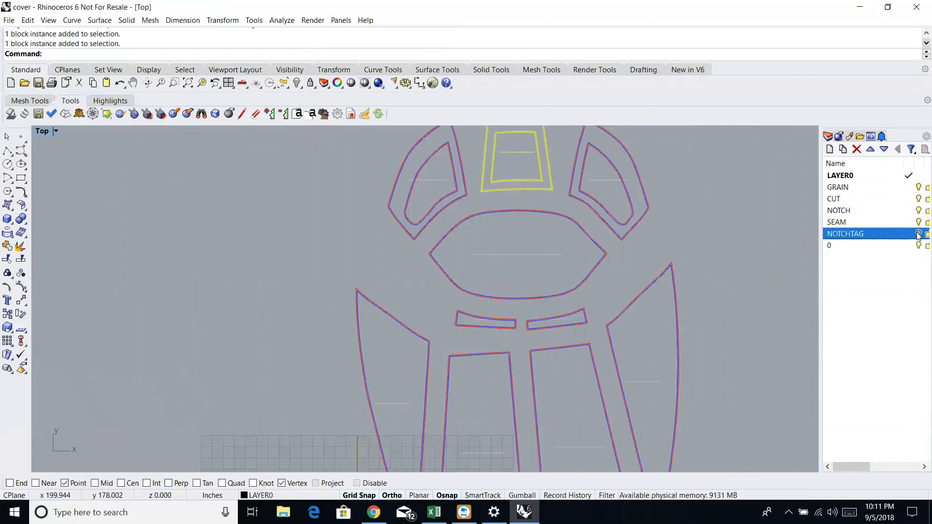
{"action": "left_click", "coordinate": [917, 234]}
- Clear the selection, fit all pattern pieces in the Top view and rotate the view slightly so the layout stands upright
{"action": "left_click", "coordinate": [730, 267]}
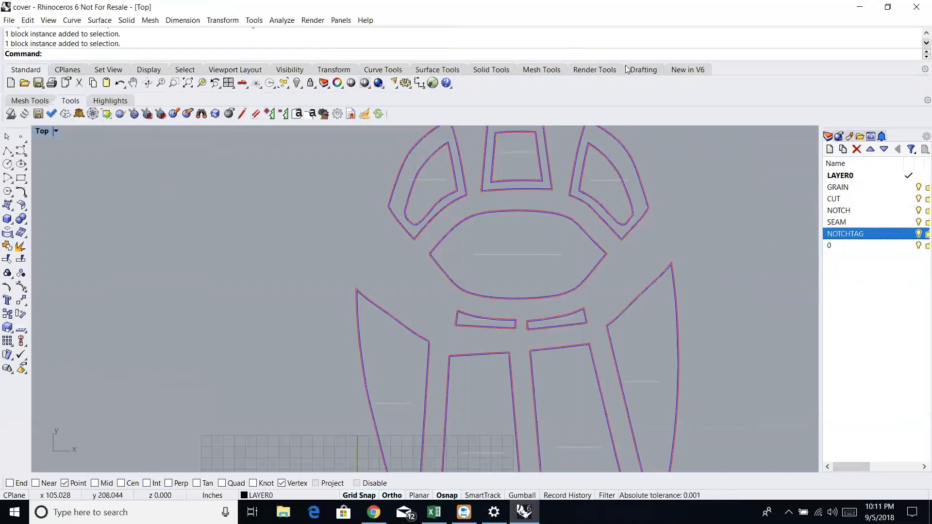
{"action": "left_click", "coordinate": [188, 83]}
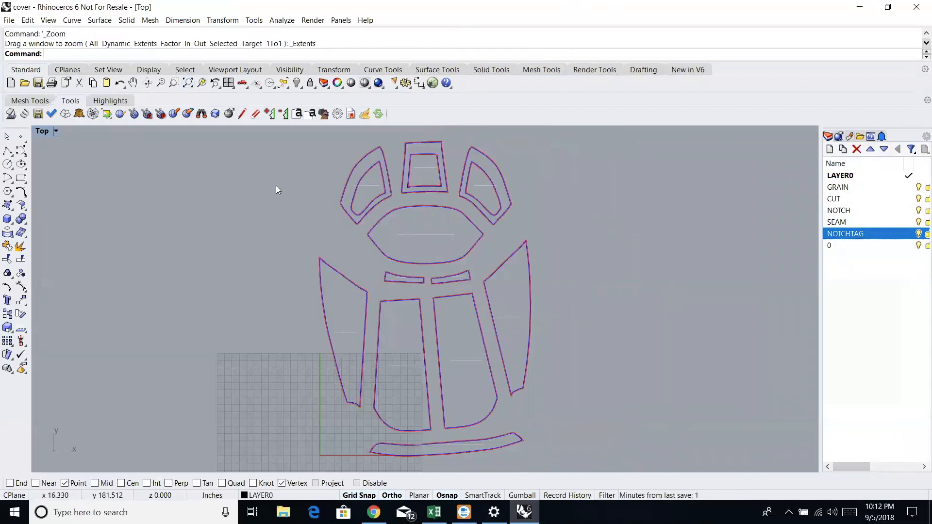
{"action": "left_click", "coordinate": [147, 83]}
{"action": "left_click_drag", "start_coordinate": [207, 188], "coordinate": [576, 223]}
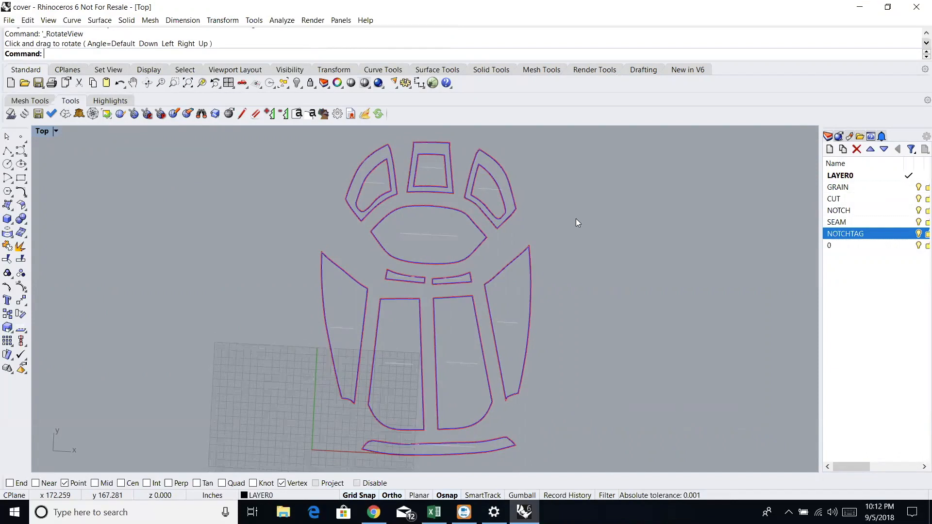